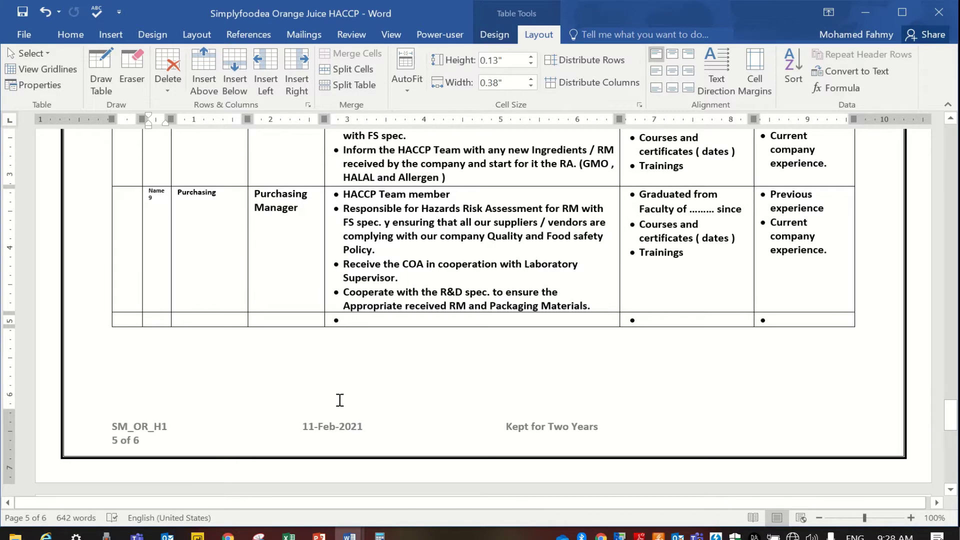
Copy the Name 9 and Purchasing cells into the empty bottom row
scroll(301, 378, "up", 2)
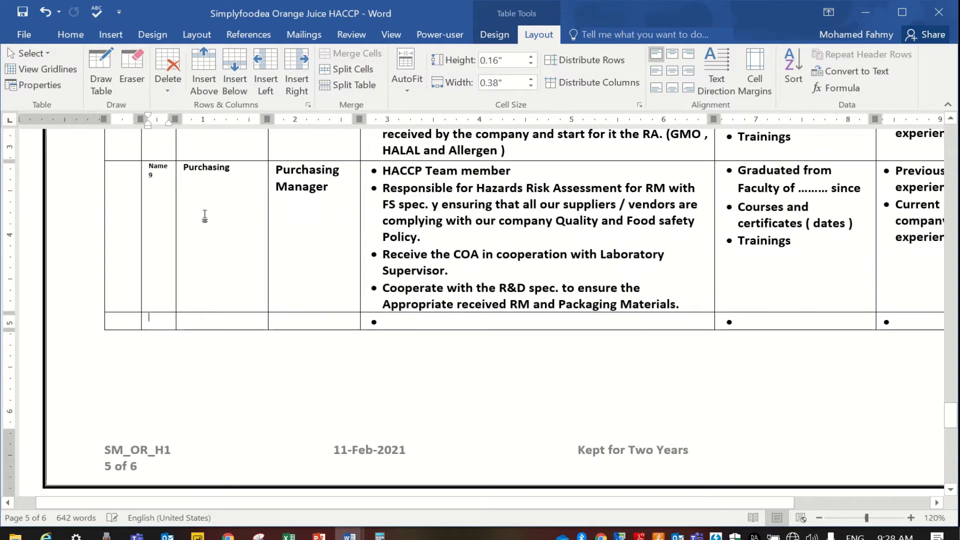
scroll(215, 232, "down", 1)
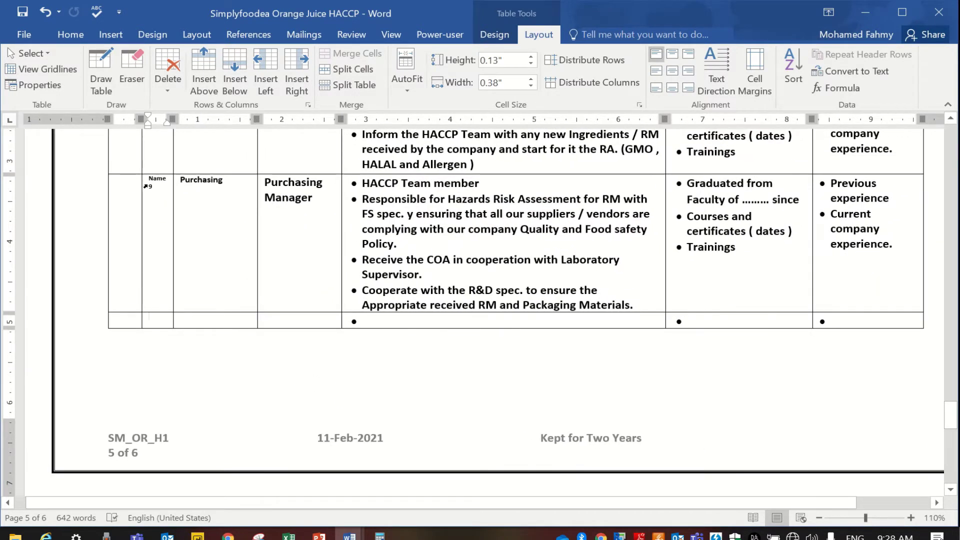
left_click_drag(153, 180, 255, 195)
left_click(158, 324)
left_click_drag(153, 180, 190, 186)
key("ctrl+c")
left_click(151, 321)
key("ctrl+v")
Change the new row's number from 9 to 10
scroll(159, 330, "up", 4)
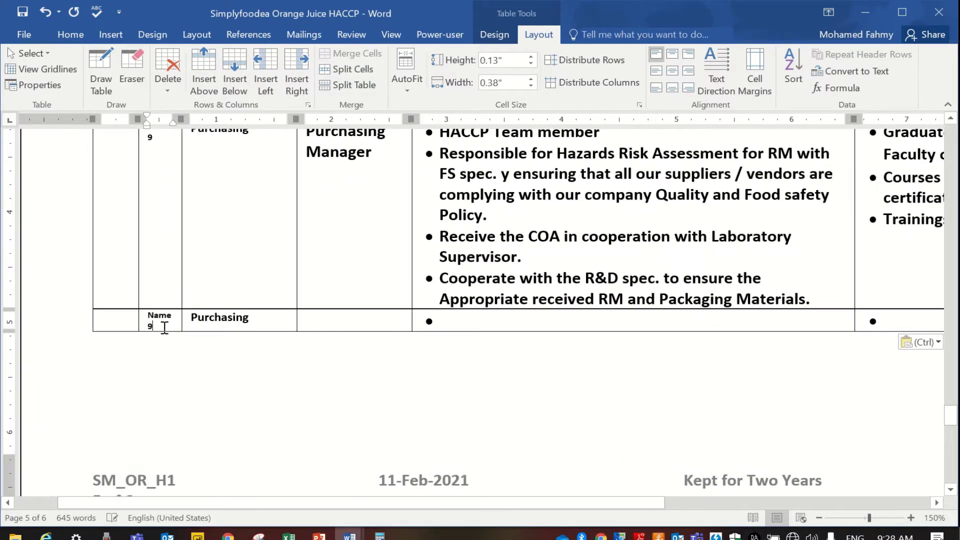
key("BackSpace")
type("10")
left_click(211, 317)
Replace Purchasing in row 10 with 'Sales Dep.'
double_click(212, 317)
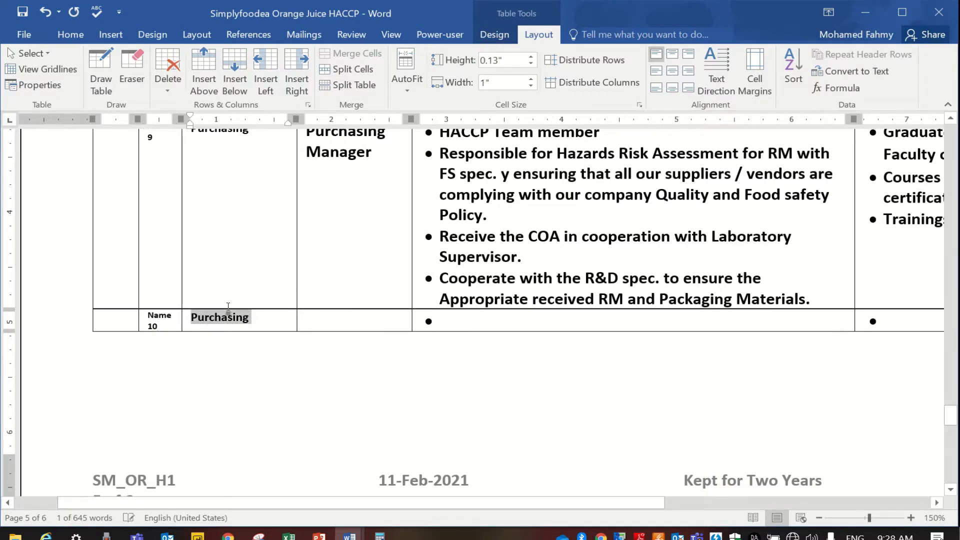
type("Sal")
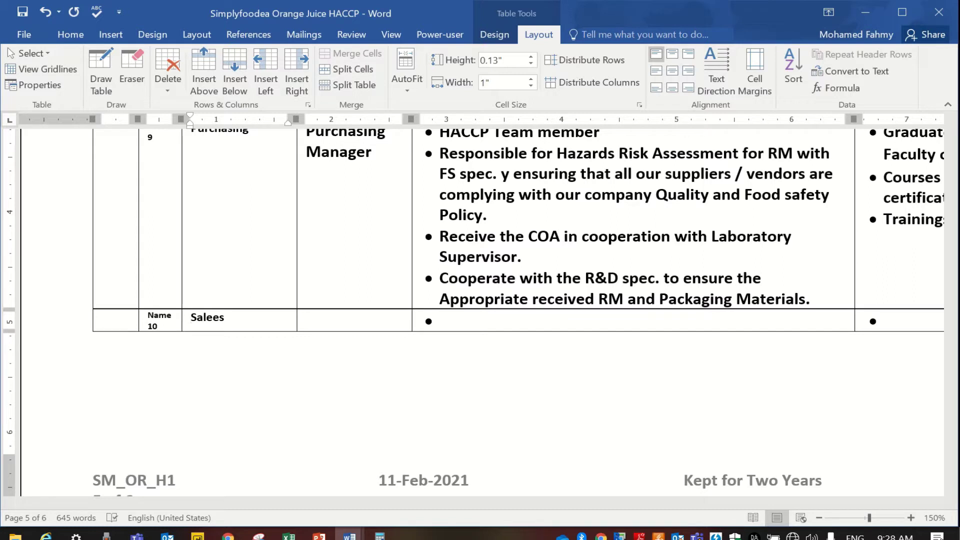
type("ee")
key("BackSpace")
type("s Dep.")
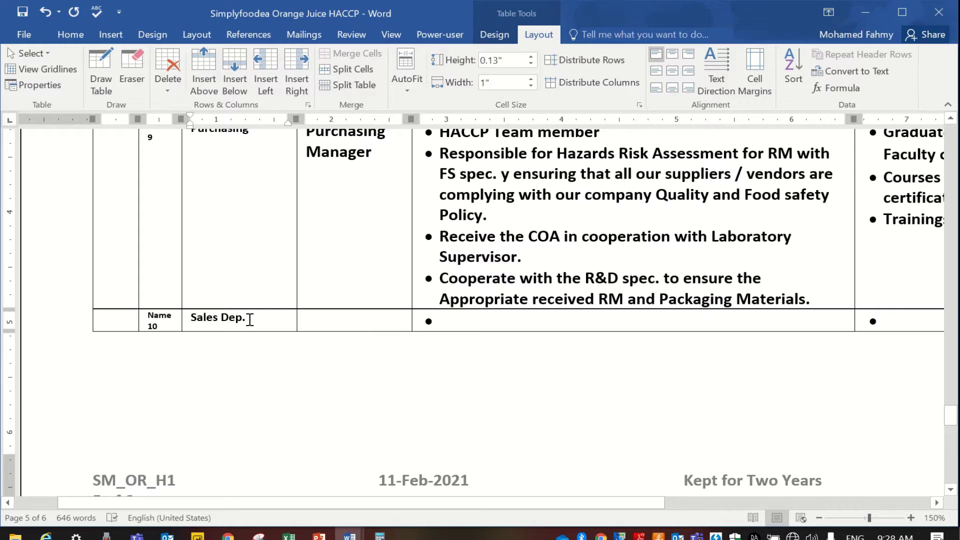
Append 'Dep.' to row 9's Purchasing so it reads 'Purchasing Dep.', and save
left_click_drag(250, 320, 222, 320)
key("ctrl+c")
scroll(226, 326, "up", 5)
left_click(254, 348)
key("ctrl+v")
key("ctrl+s")
Enter 'Sales Supervisor' as row 10's job title
scroll(353, 392, "down", 5)
left_click(317, 214)
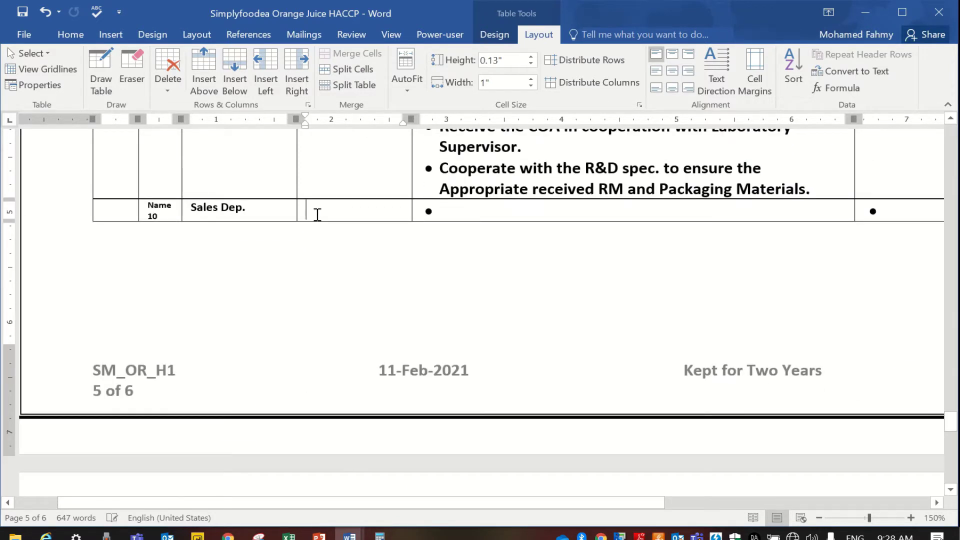
type("Sales")
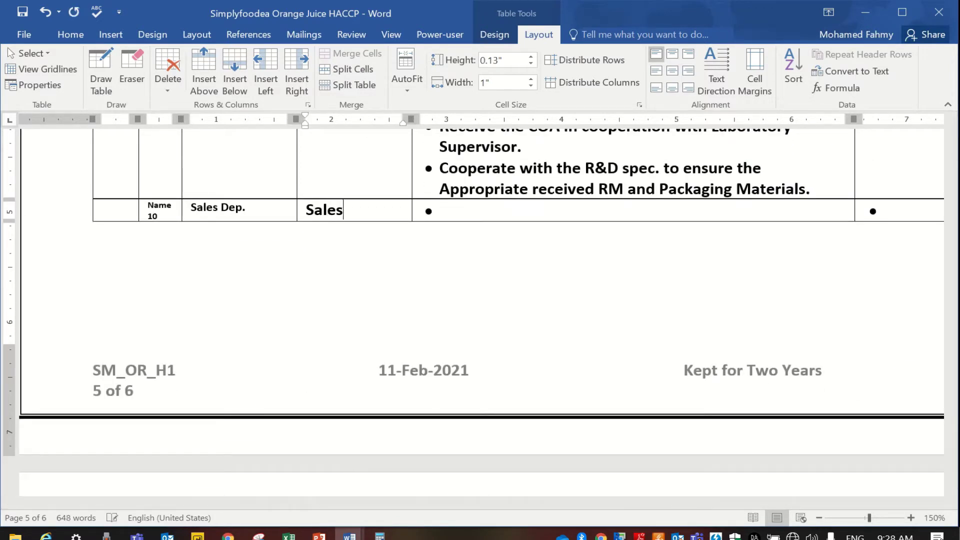
type(" Supervisor")
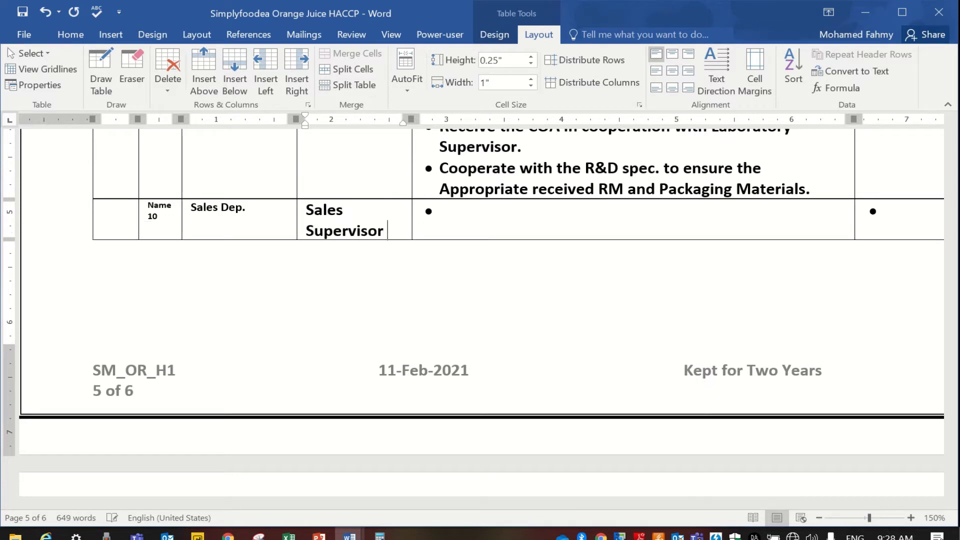
scroll(324, 215, "up", 3)
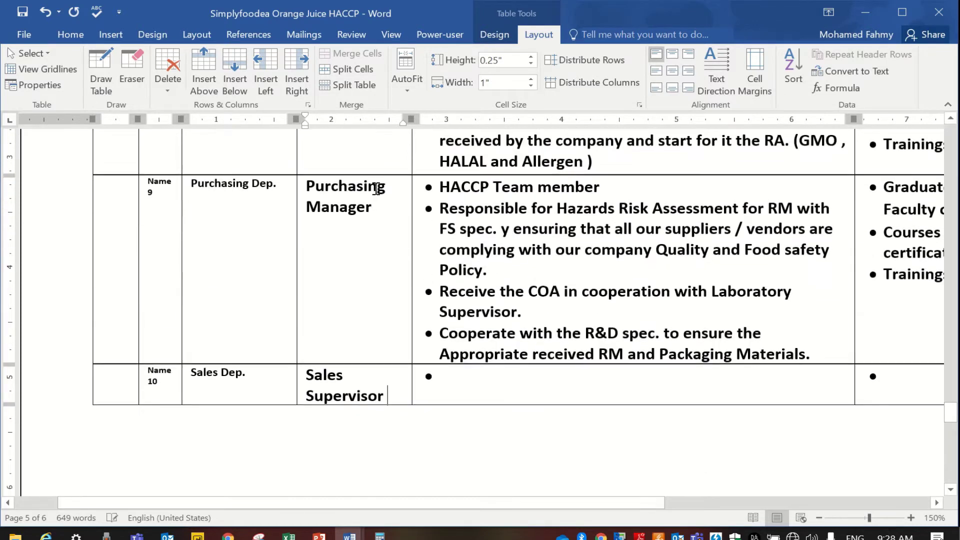
Copy 'HACCP Team member' from row 9's rules into the Sales row's rule cell
double_click(484, 188)
triple_click(484, 188)
key("ctrl+c")
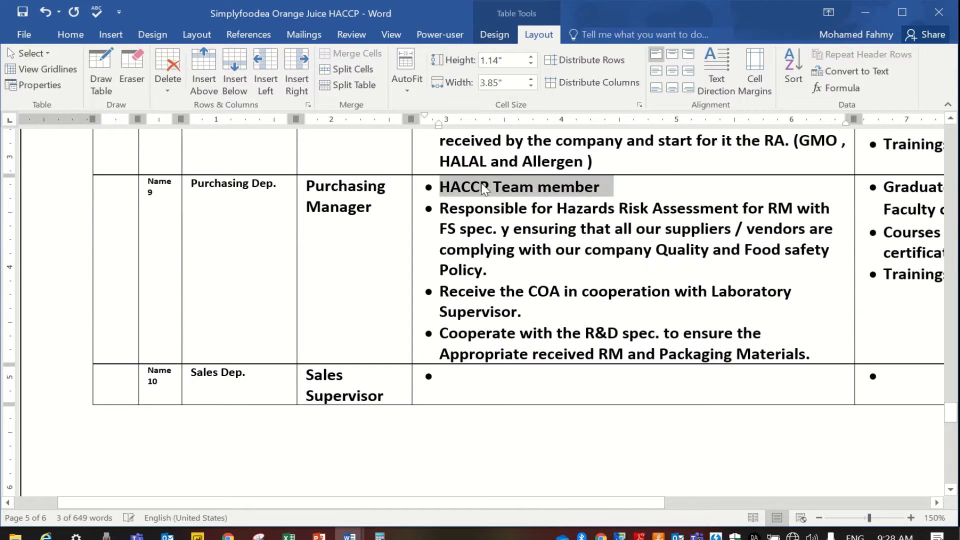
left_click(474, 381)
key("ctrl+v")
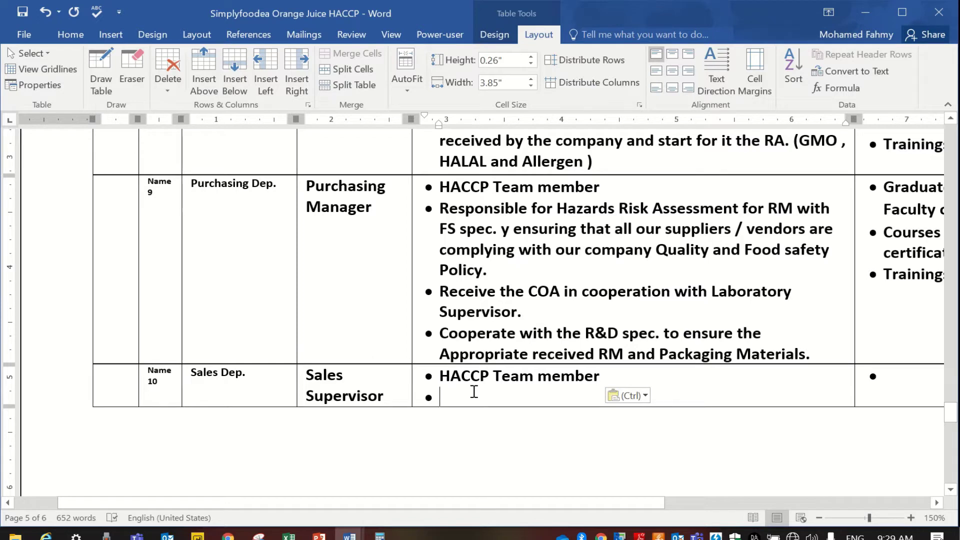
Add 'ensuring the Recall Program implementation with the exactly Quantities.' with corrected spelling
type("ensu")
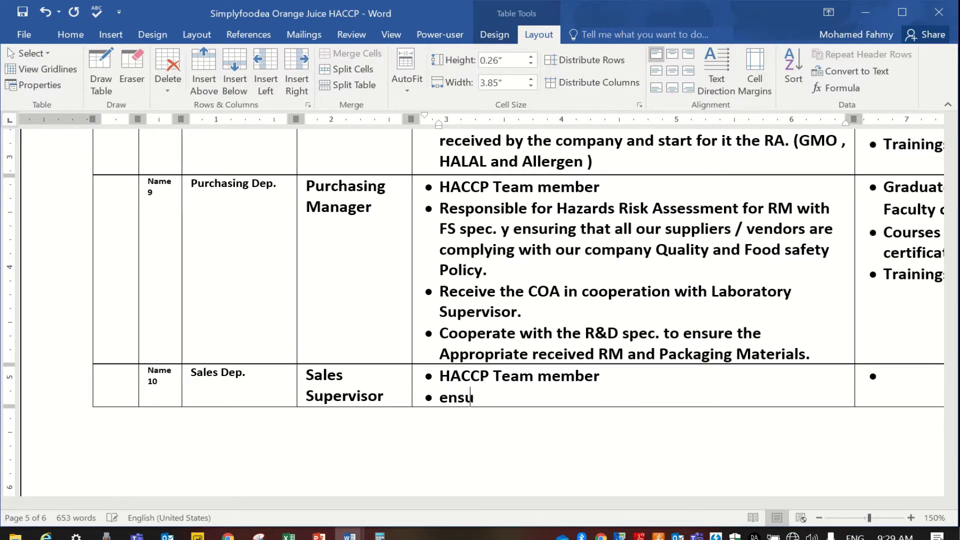
type("ring the")
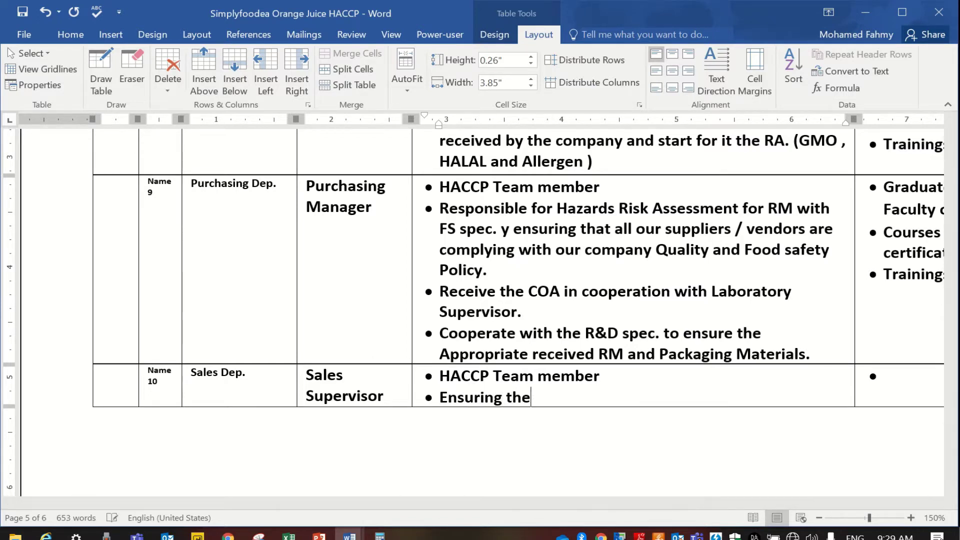
type(" Recall")
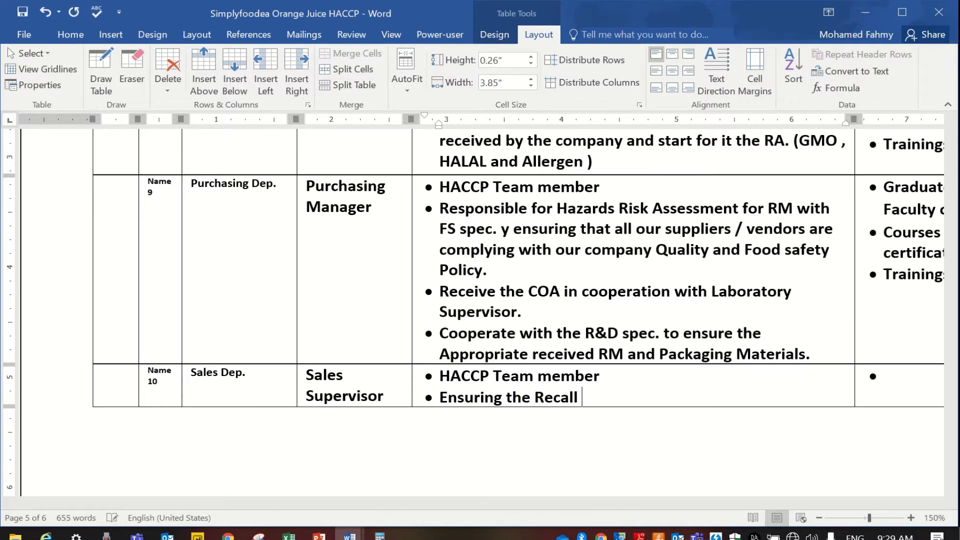
type(" Program implemen")
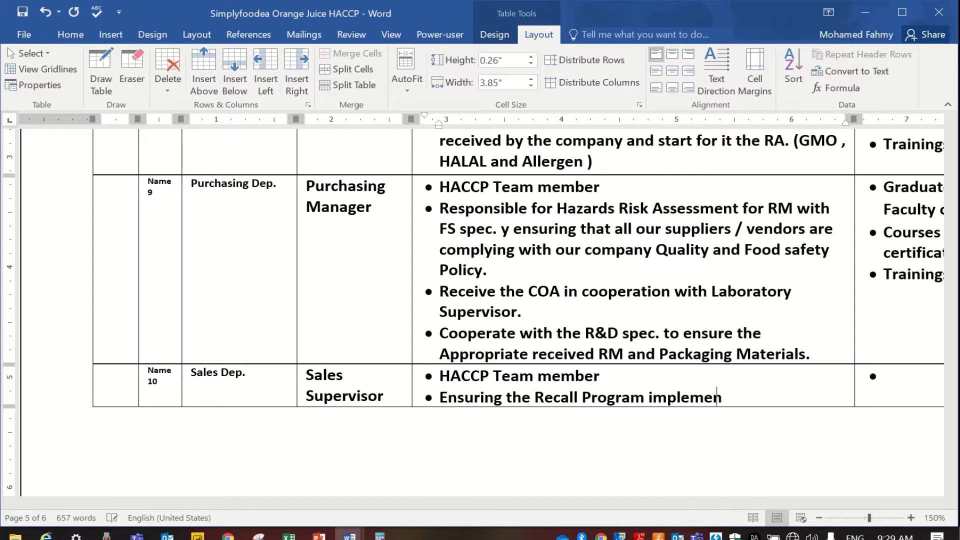
type("tation .")
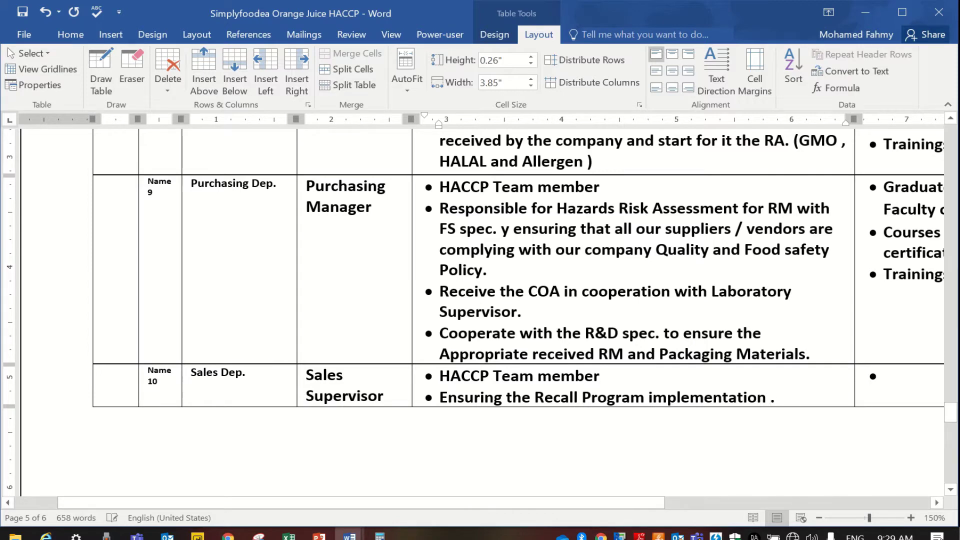
type("with the exactly A")
key("BackSpace")
type("Quan")
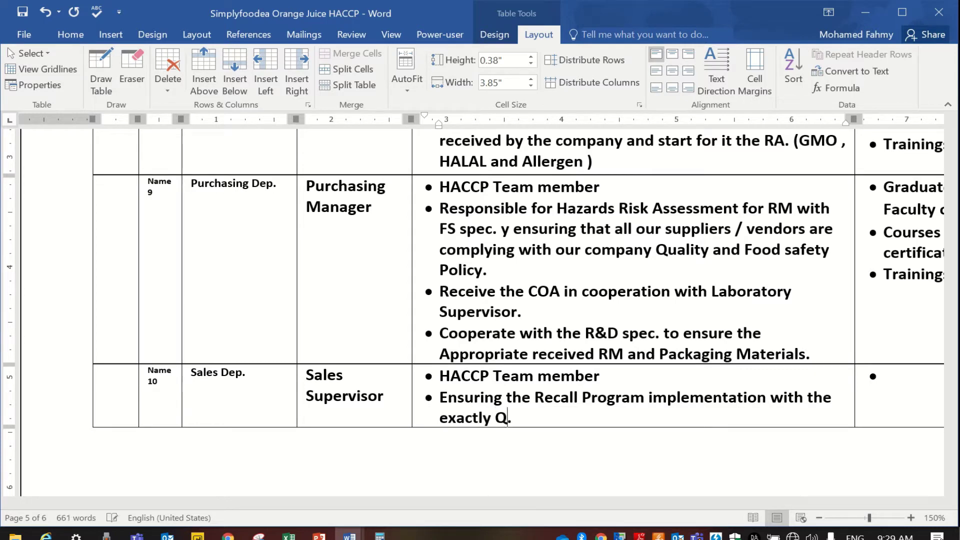
type("tities")
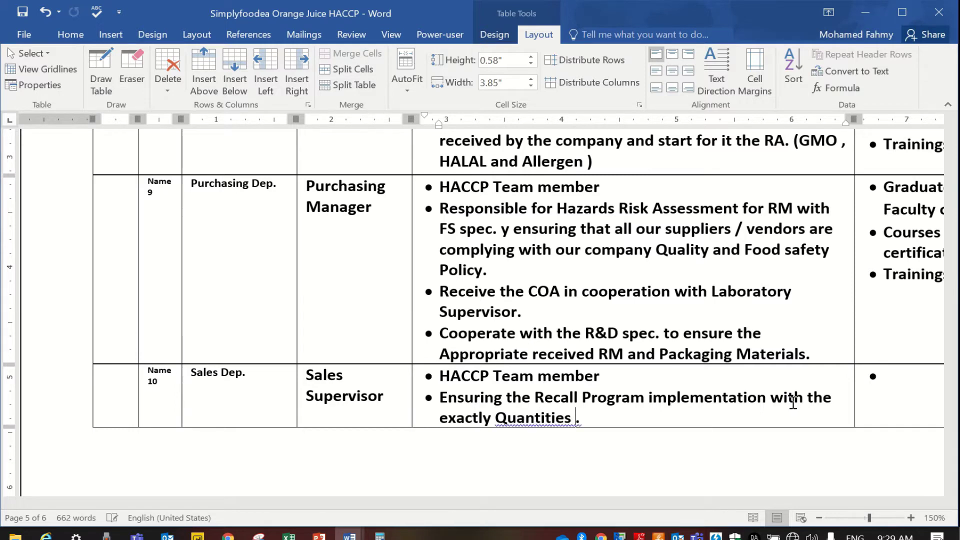
right_click(581, 424)
left_click(618, 437)
Copy the Purchasing Manager's qualifications and experience into the Sales row
scroll(647, 479, "down", 1, "ctrl")
scroll(697, 300, "right", 6)
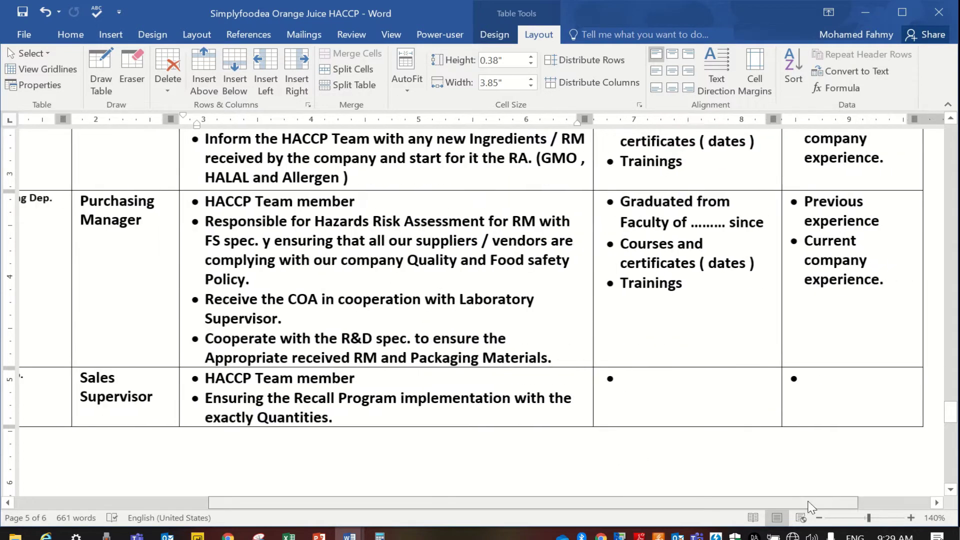
left_click_drag(803, 298, 633, 239)
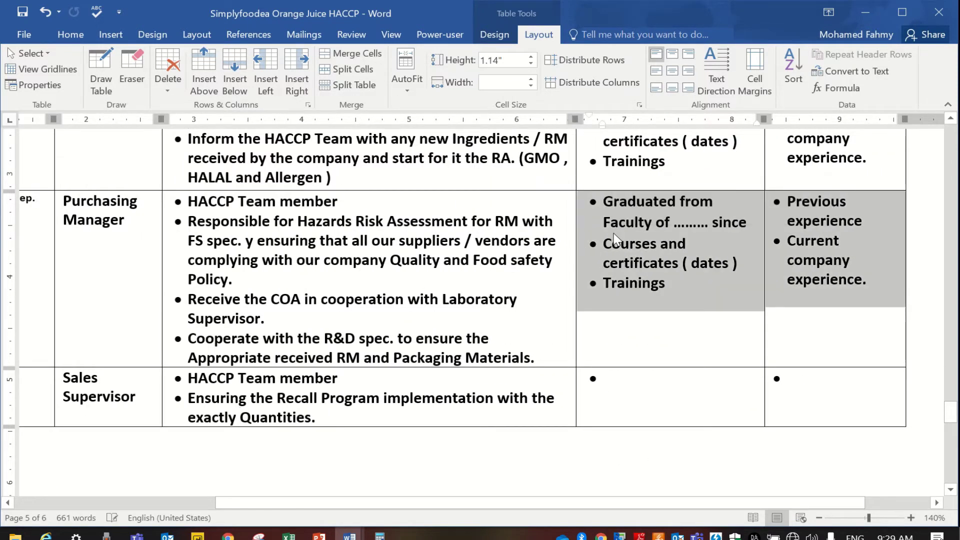
left_click(639, 395)
type("Graduated from Faculty of ……… since Courses and certificates ( dates ) Trainings\tPrevious experience Current company experience.")
Scroll back to the top of the HACCP Team table
scroll(639, 400, "down", 6, "ctrl")
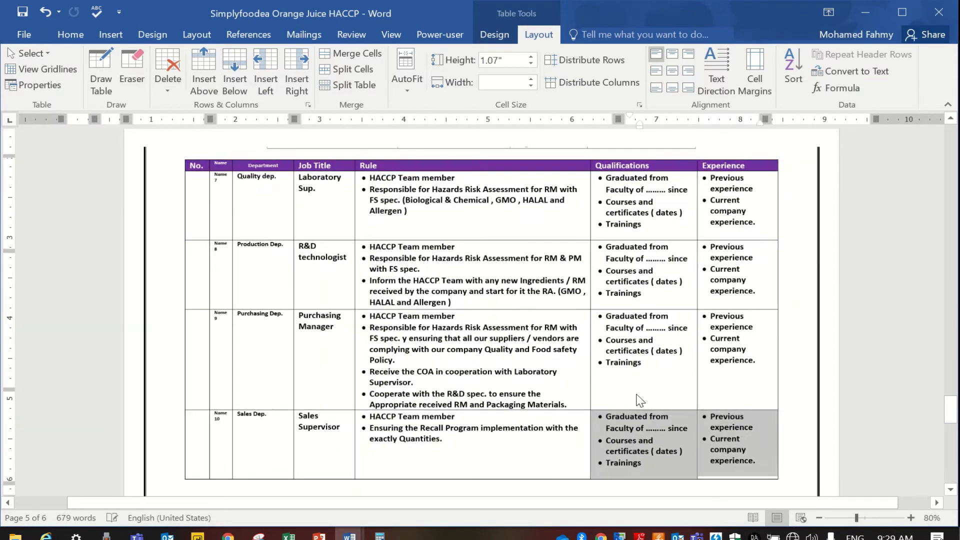
scroll(413, 426, "down", 2)
scroll(415, 424, "up", 10)
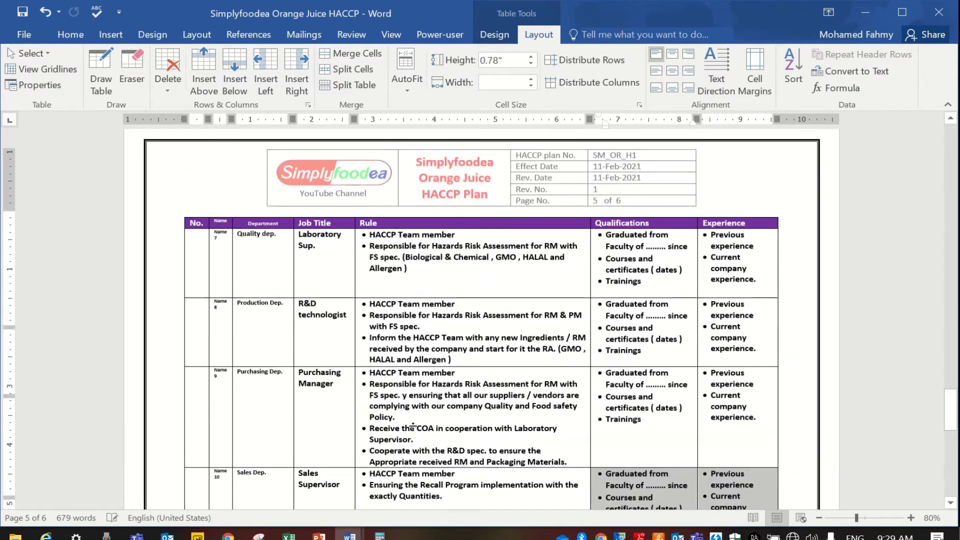
scroll(416, 422, "up", 12)
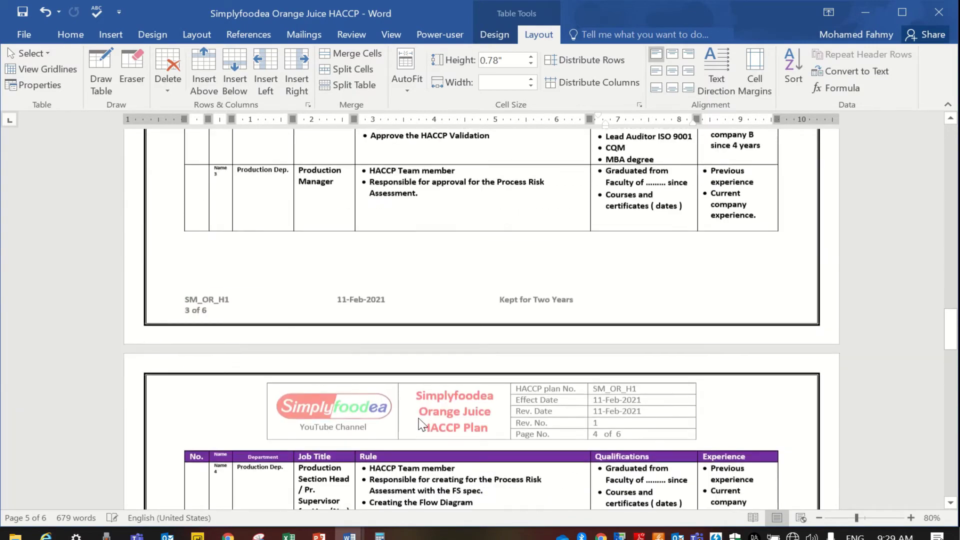
scroll(417, 418, "up", 3, "ctrl")
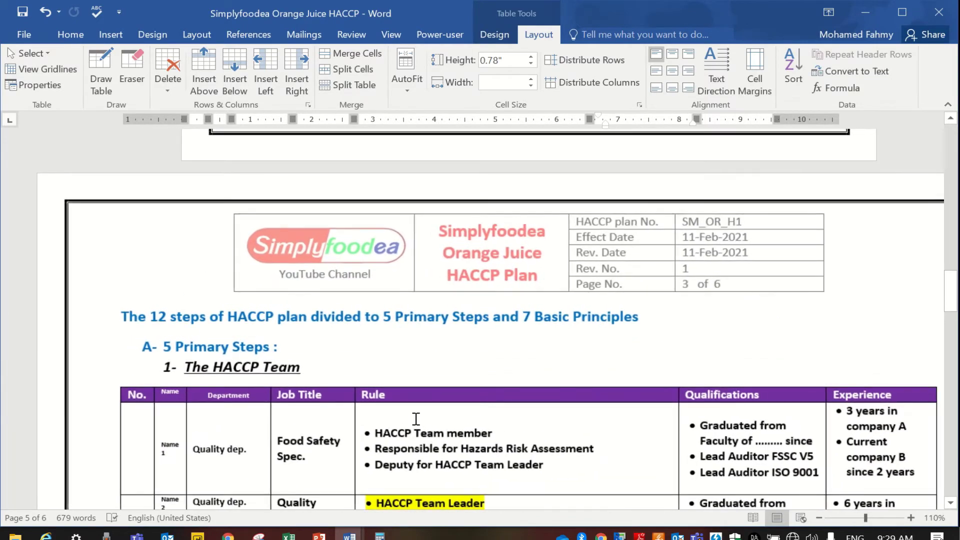
scroll(418, 419, "down", 5)
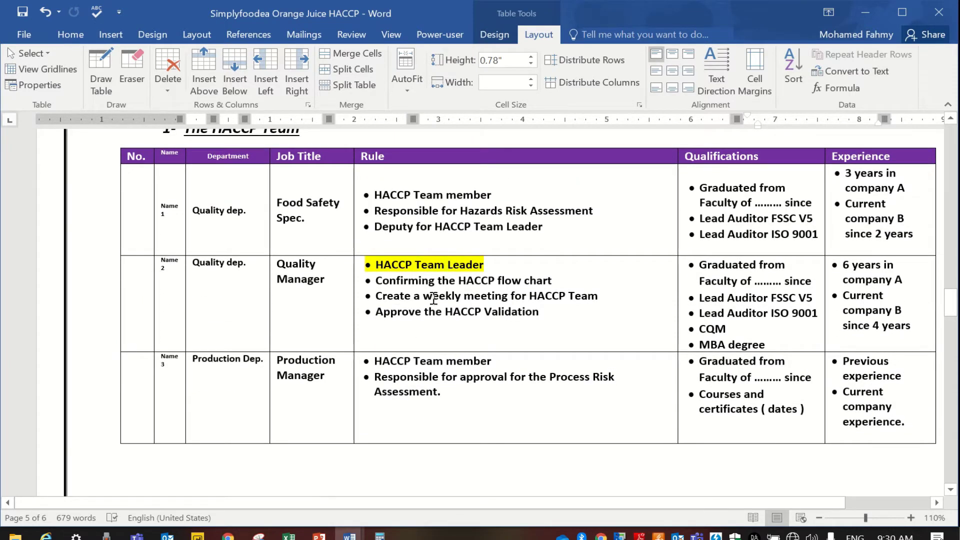
Narrow the Rule column from 3.85" to 3.72", then select the Qualifications and Experience cells
triple_click(410, 227)
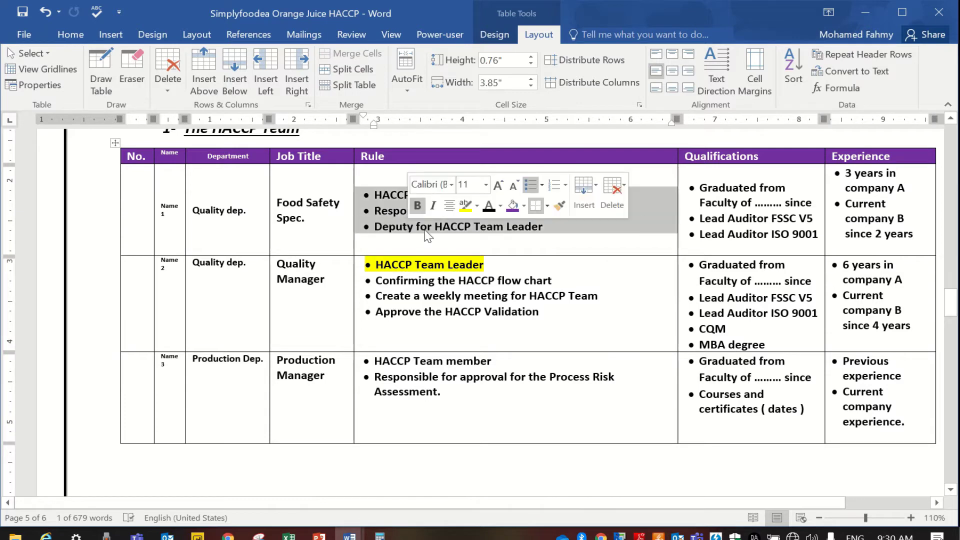
left_click_drag(543, 227, 376, 228)
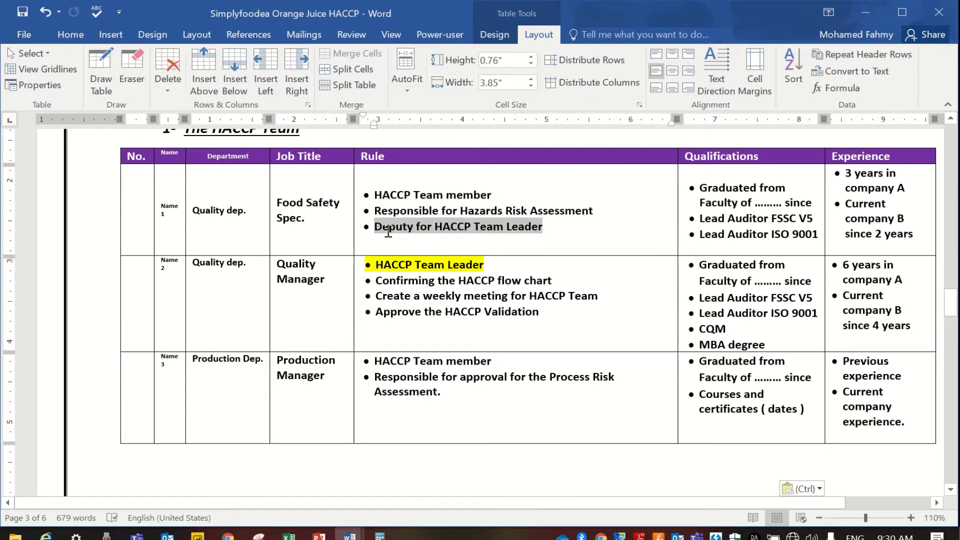
left_click(389, 227)
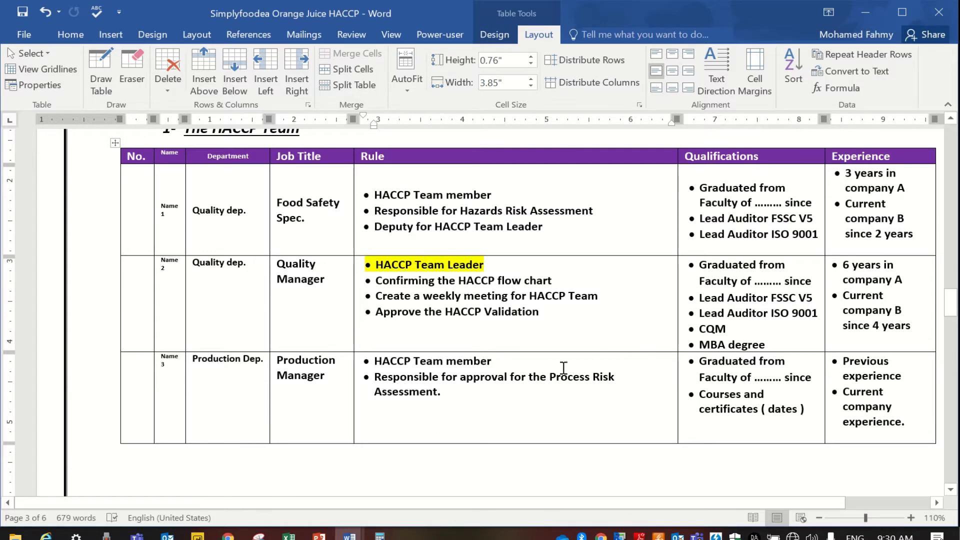
left_click_drag(678, 229, 667, 229)
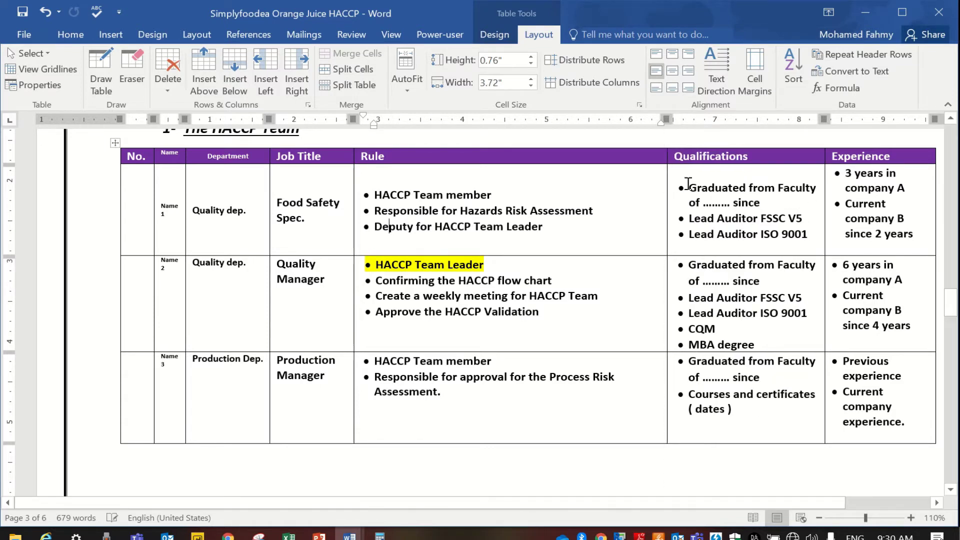
left_click_drag(688, 184, 904, 423)
left_click_drag(885, 486, 892, 352)
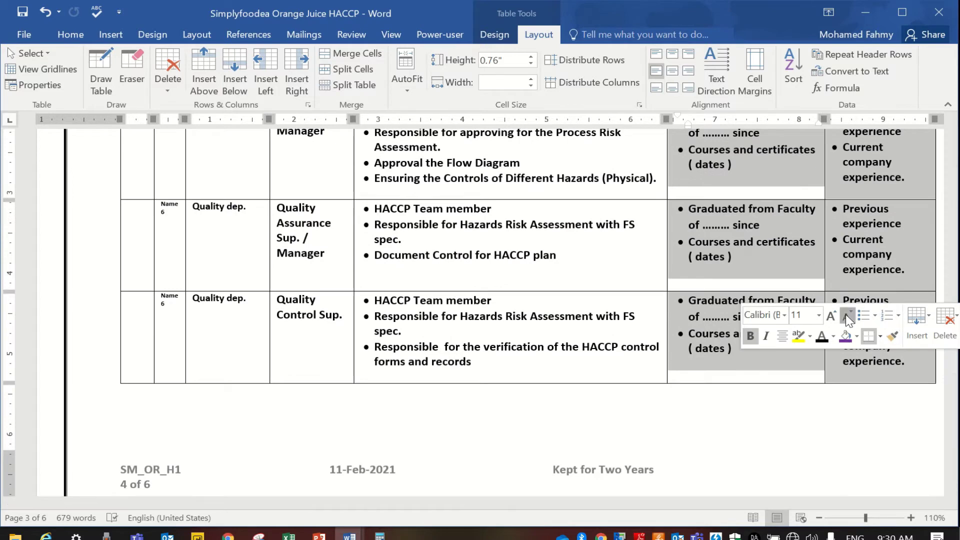
Shrink the selected Qualifications and Experience text three steps, down to 8 pt
left_click(846, 316)
left_click(846, 316)
left_click(846, 316)
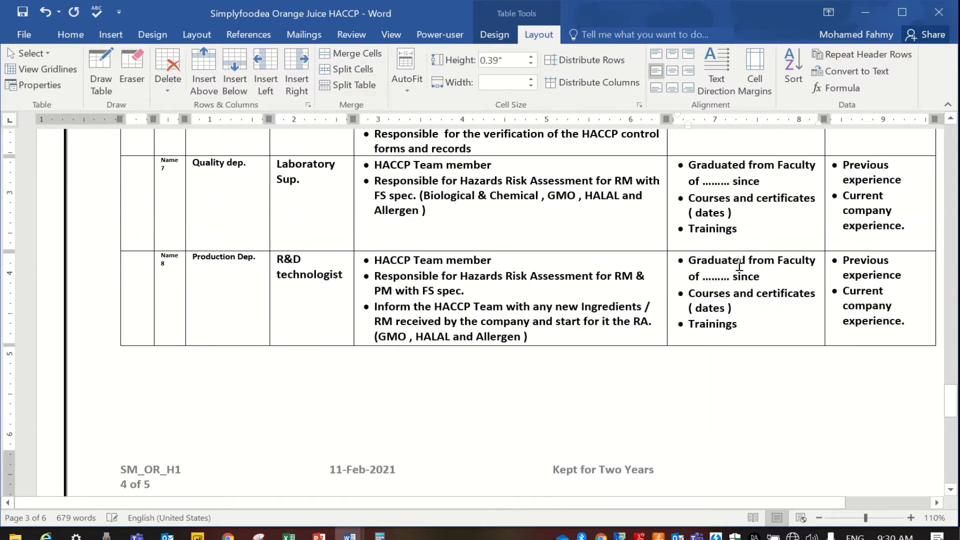
scroll(740, 270, "up", 3)
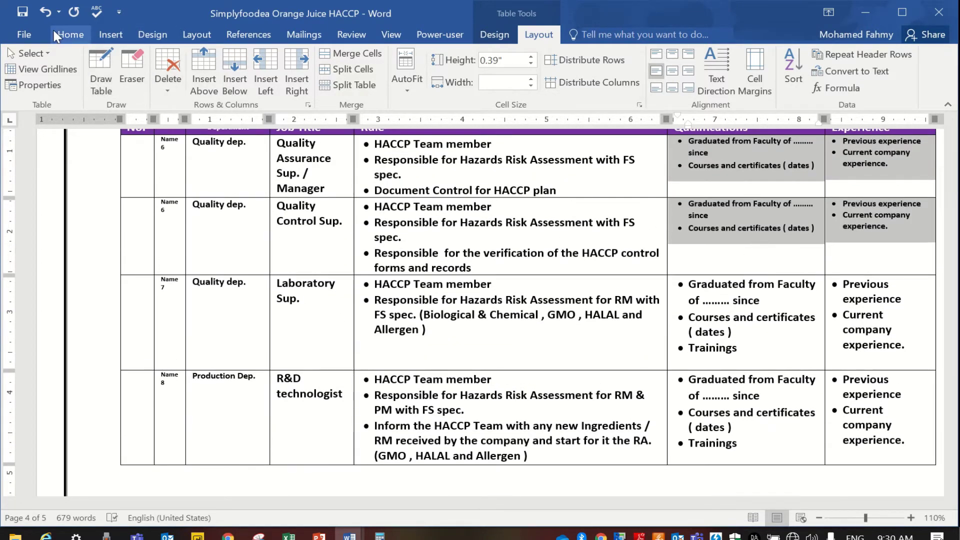
left_click(70, 34)
Set rows 7 and 8's Qualifications and Experience text to 9 pt
left_click_drag(672, 284, 890, 422)
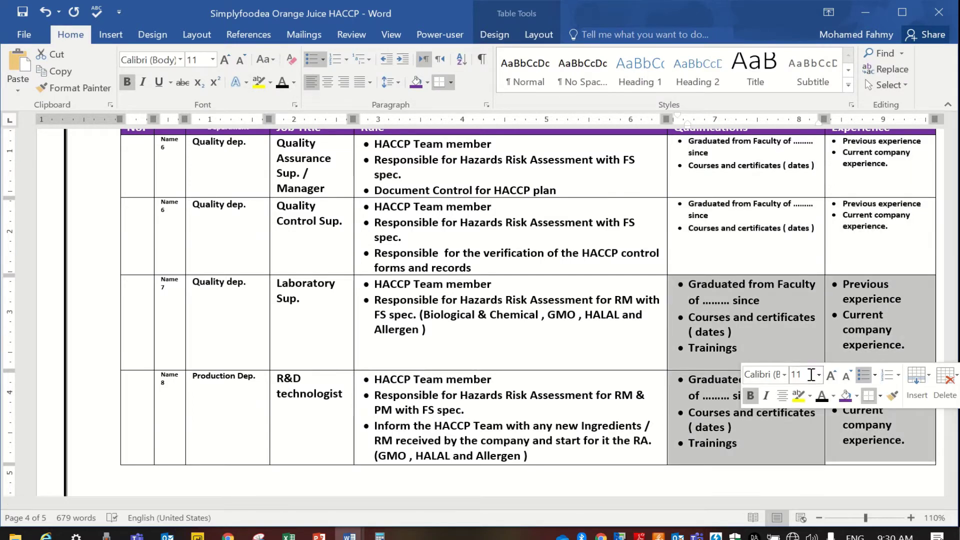
left_click(804, 374)
type("9")
key("Return")
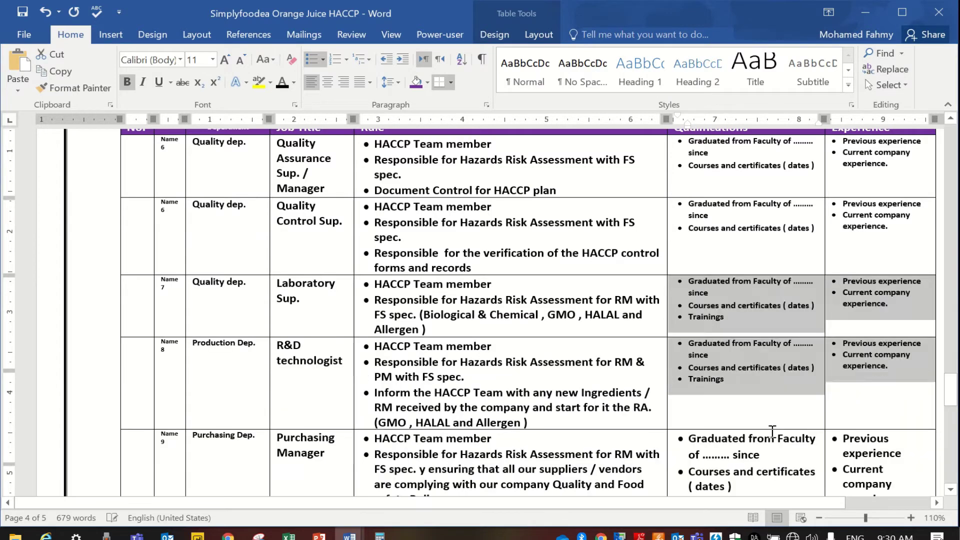
left_click(773, 431)
Set the Purchasing row's Qualifications and Experience text to 8 pt
scroll(772, 432, "down", 2)
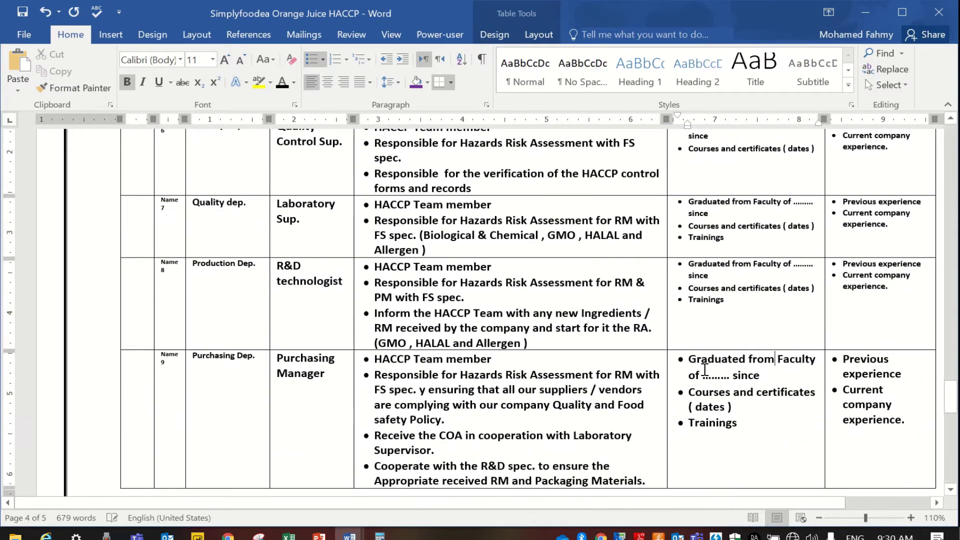
left_click_drag(677, 362, 847, 437)
left_click(806, 390)
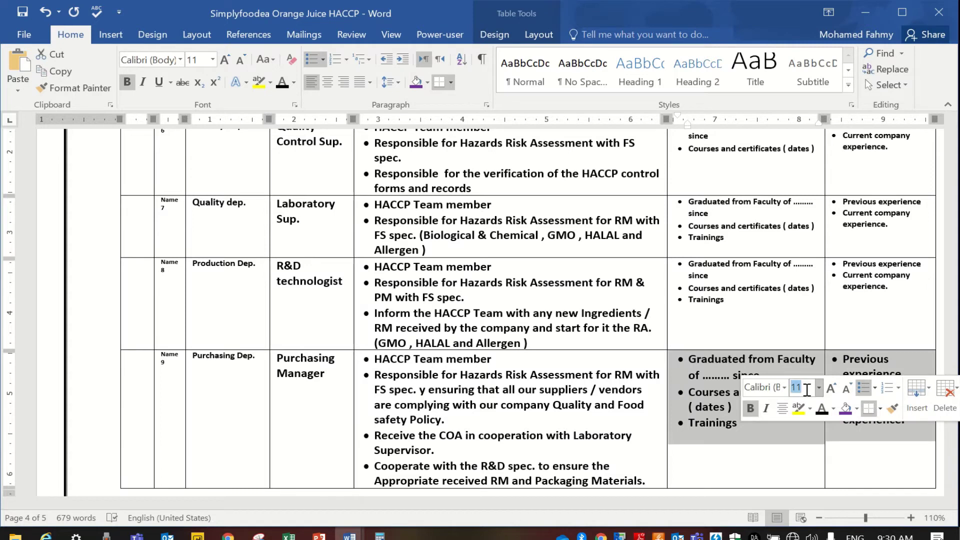
type("8")
key("Return")
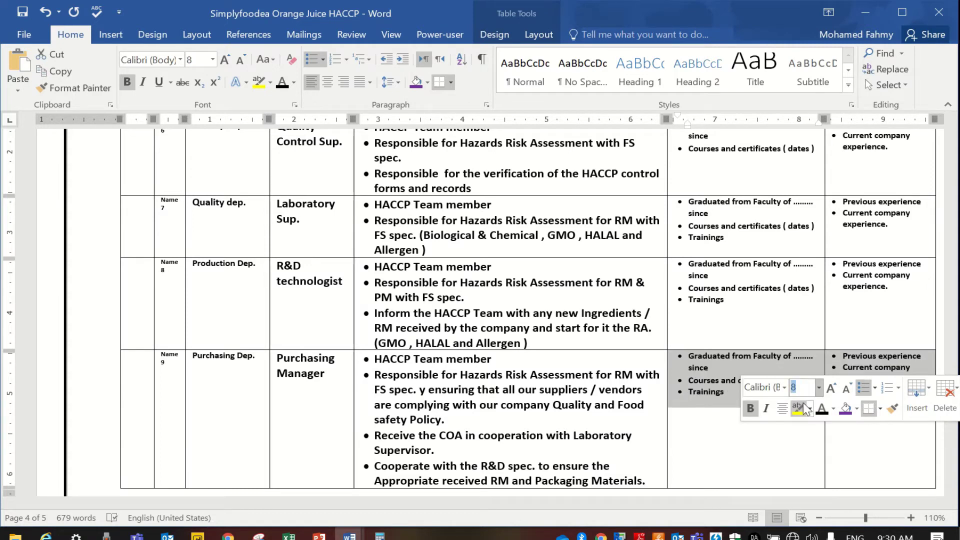
left_click(634, 441)
Set the Sales Supervisor row's Qualifications and Experience text to 8 pt
scroll(638, 445, "down", 3)
scroll(586, 395, "down", 5)
scroll(687, 355, "down", 1)
left_click_drag(687, 348, 874, 409)
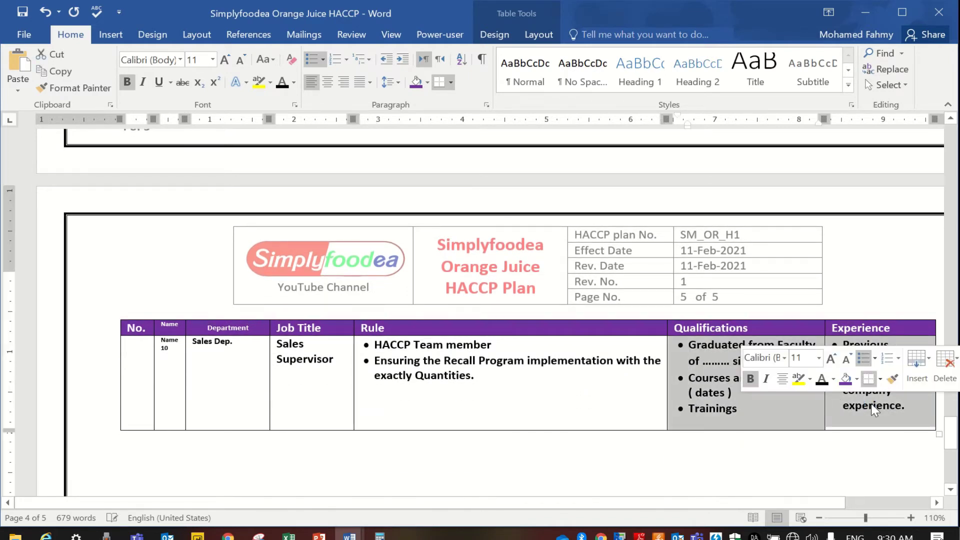
left_click(806, 359)
type("8")
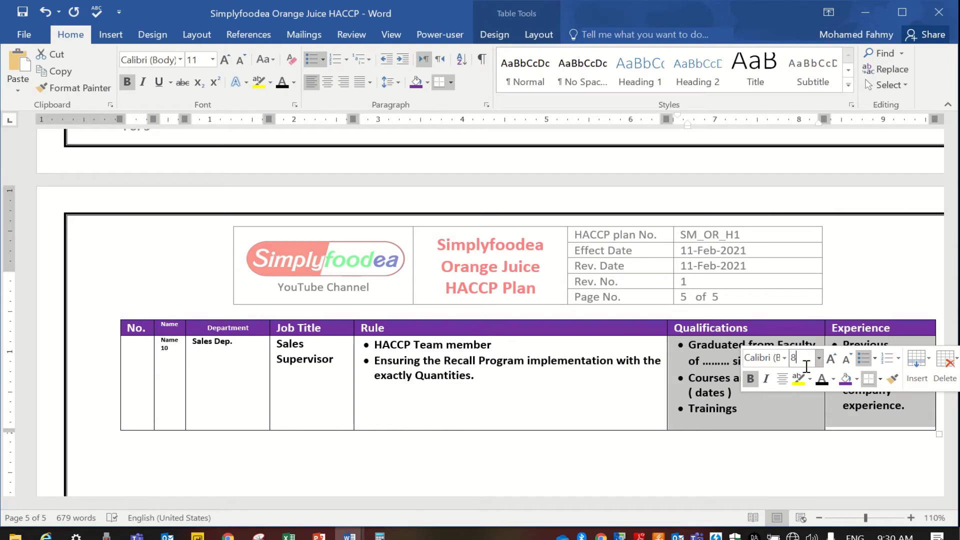
key("Return")
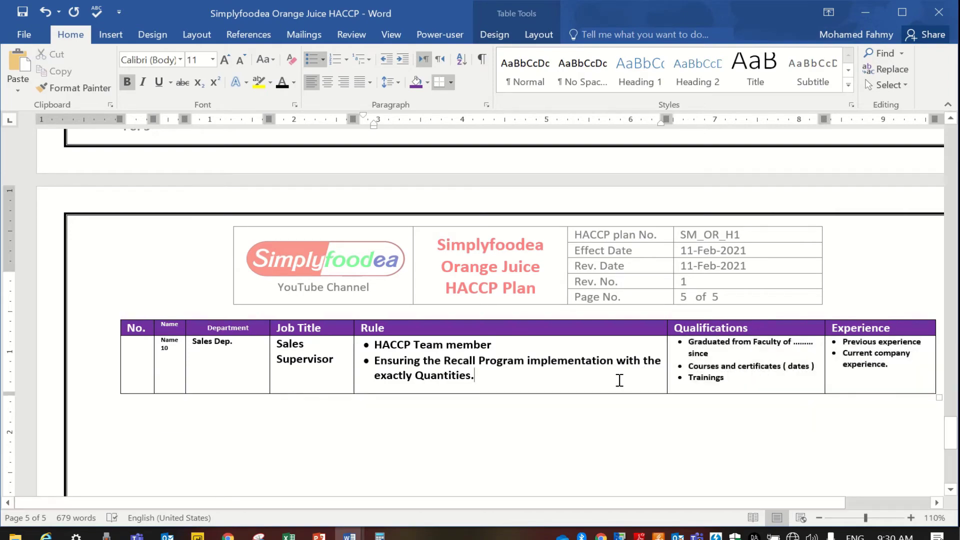
scroll(620, 388, "up", 5)
Delete the No. column from the HACCP Team table
scroll(620, 389, "up", 15)
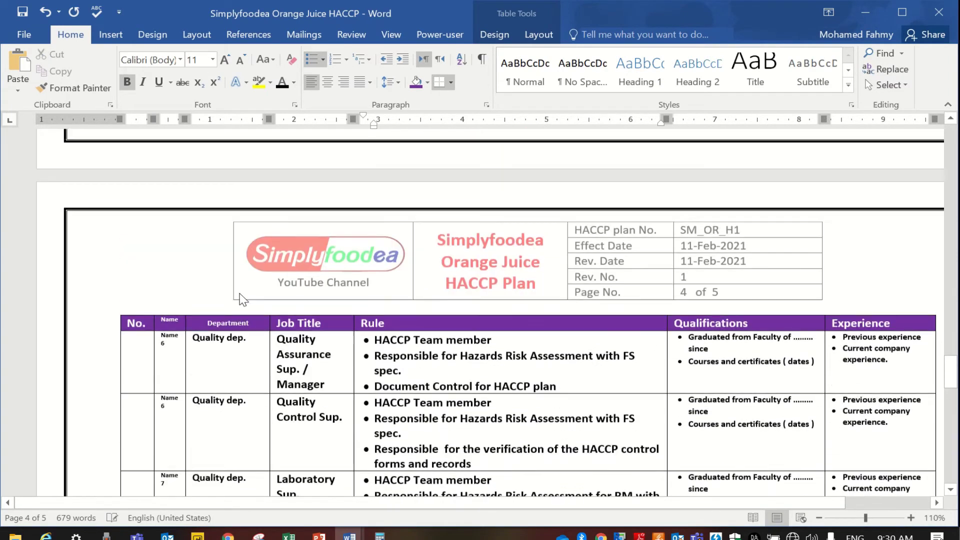
scroll(241, 307, "up", 10)
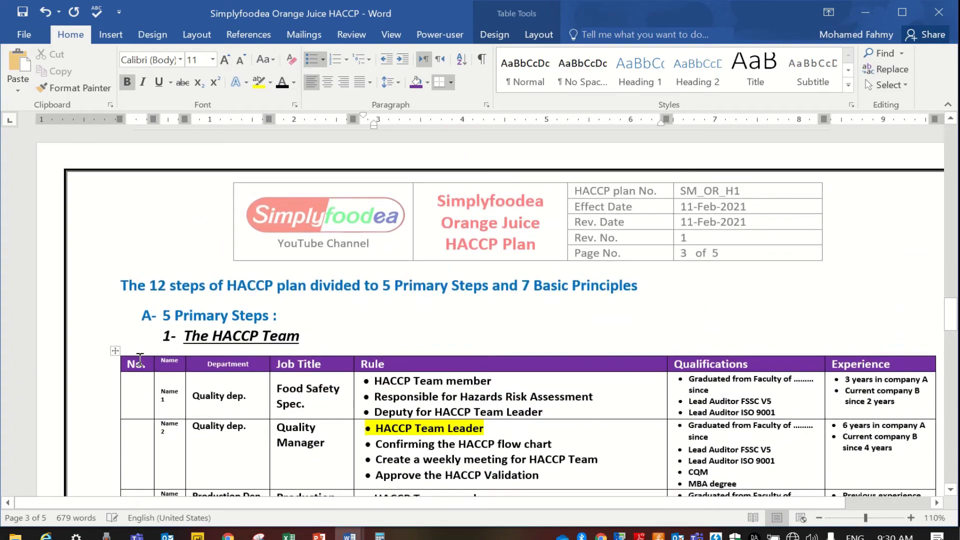
left_click_drag(138, 364, 146, 202)
right_click(146, 202)
left_click(177, 304)
scroll(178, 304, "up", 15)
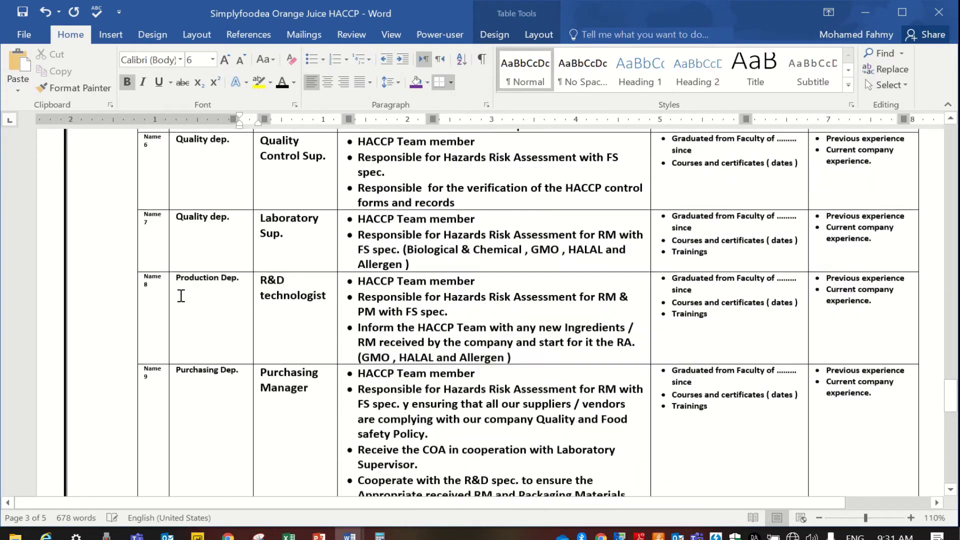
Shift the table left and widen the Experience, Qualifications and Rule columns on the ruler
mouse_move(137, 119)
left_mouse_down()
mouse_move(75, 119)
mouse_move(90, 119)
left_mouse_up()
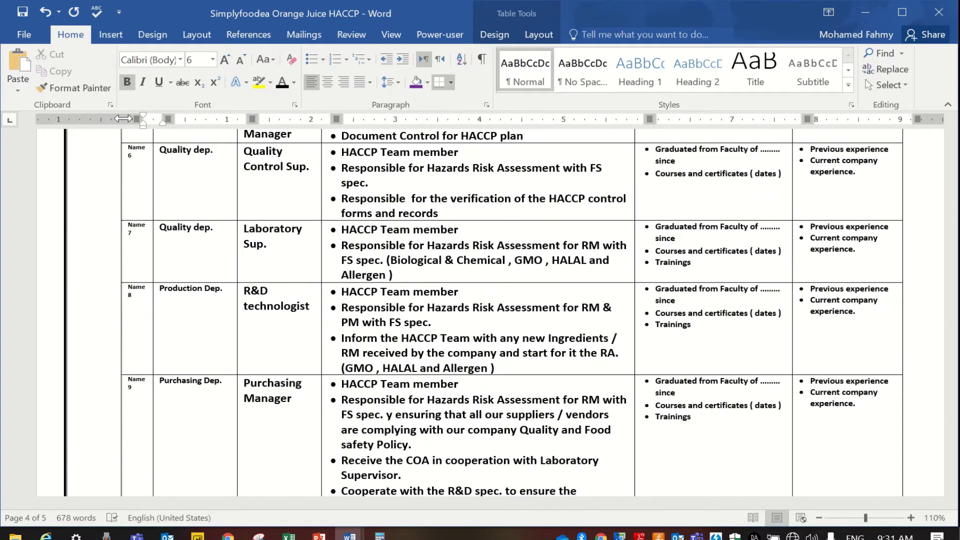
scroll(947, 175, "down", 2)
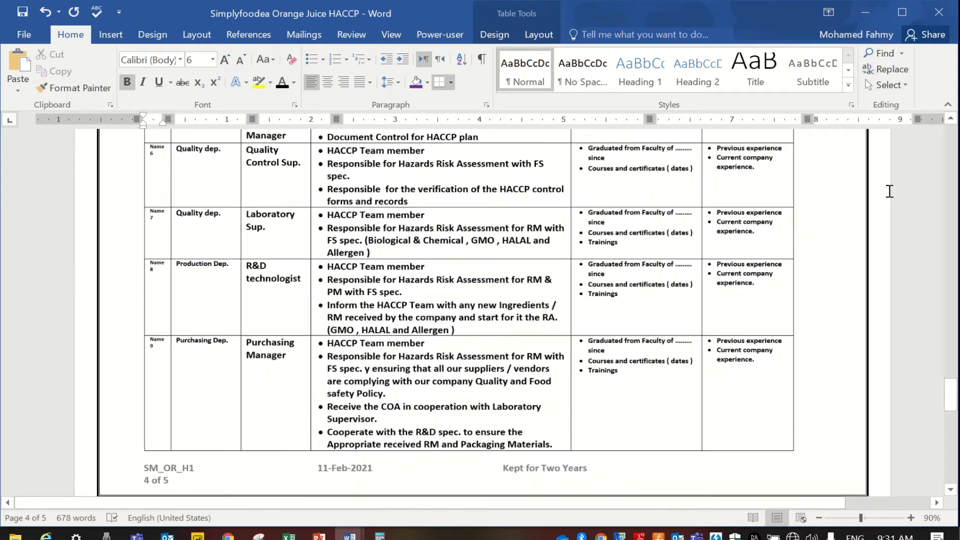
left_click_drag(801, 119, 839, 119)
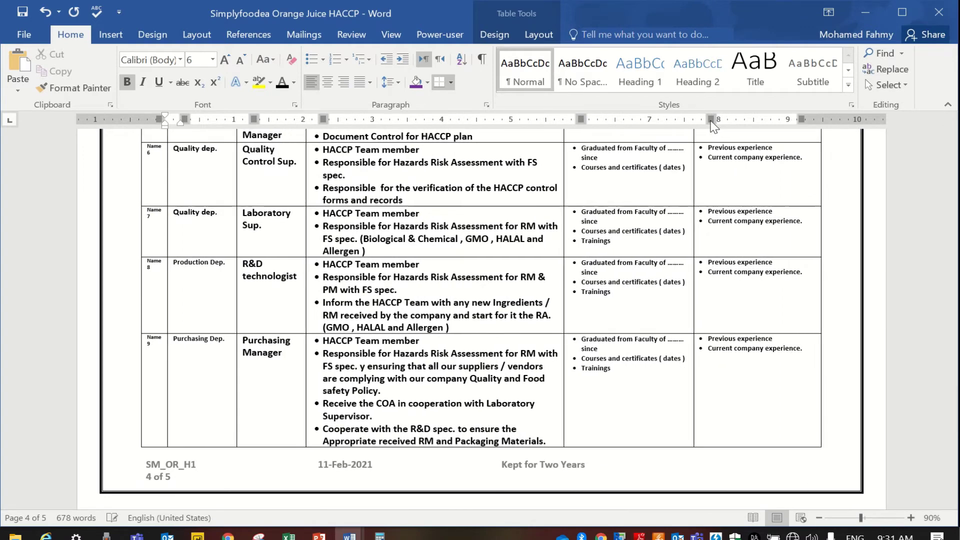
left_click_drag(693, 119, 734, 120)
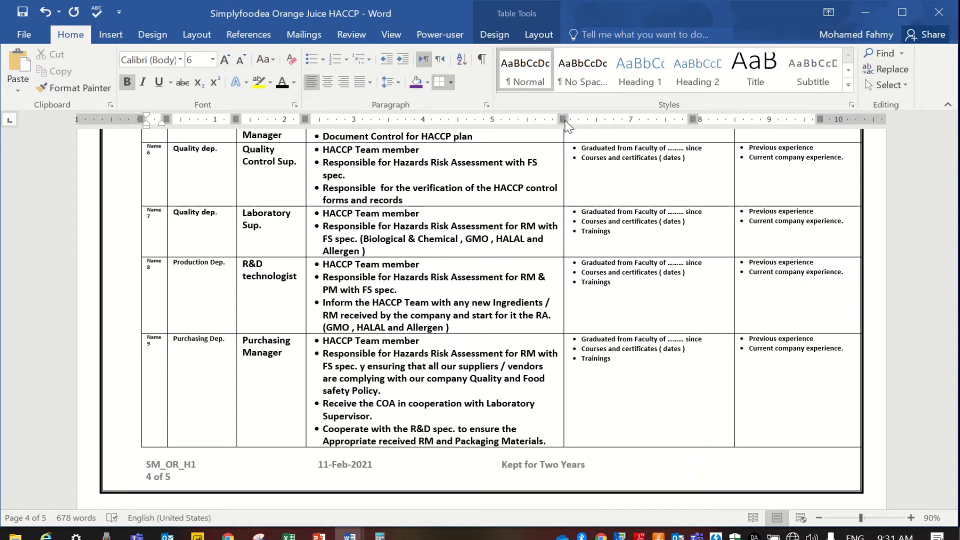
mouse_move(543, 120)
left_mouse_down()
mouse_move(605, 122)
mouse_move(590, 122)
left_mouse_up()
scroll(679, 267, "up", 2, "ctrl")
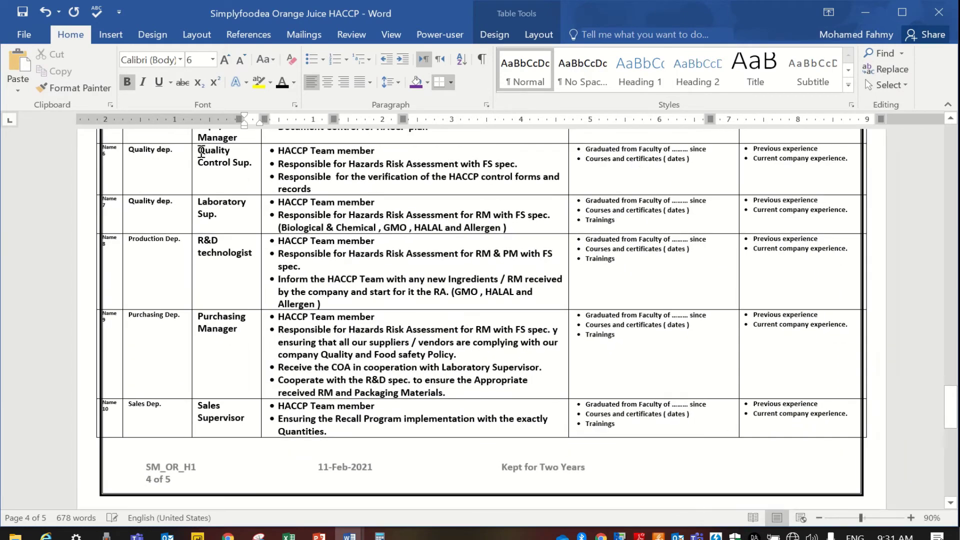
Set the HACCP Team table's preferred width to 11" in Table Properties
scroll(649, 273, "up", 6)
left_click(131, 346)
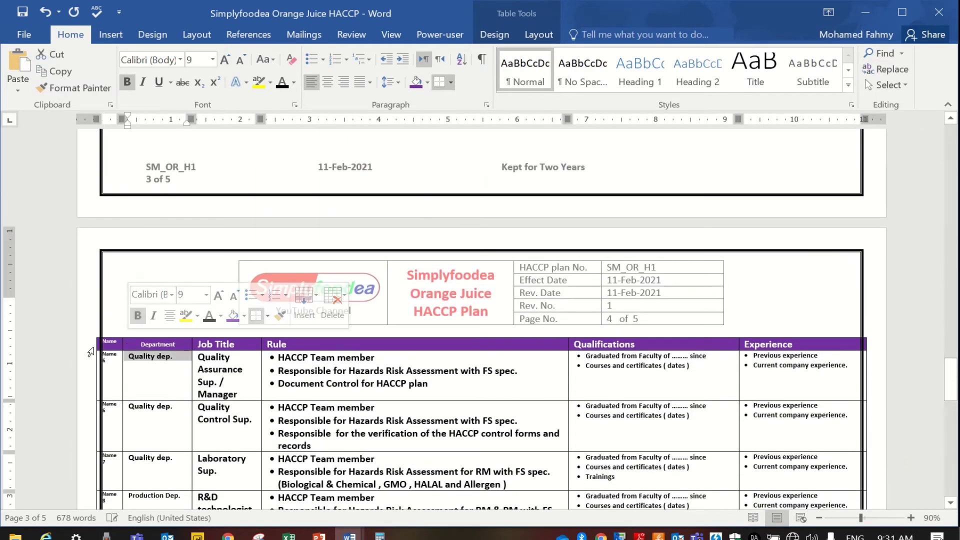
scroll(118, 347, "up", 3)
scroll(119, 346, "up", 5)
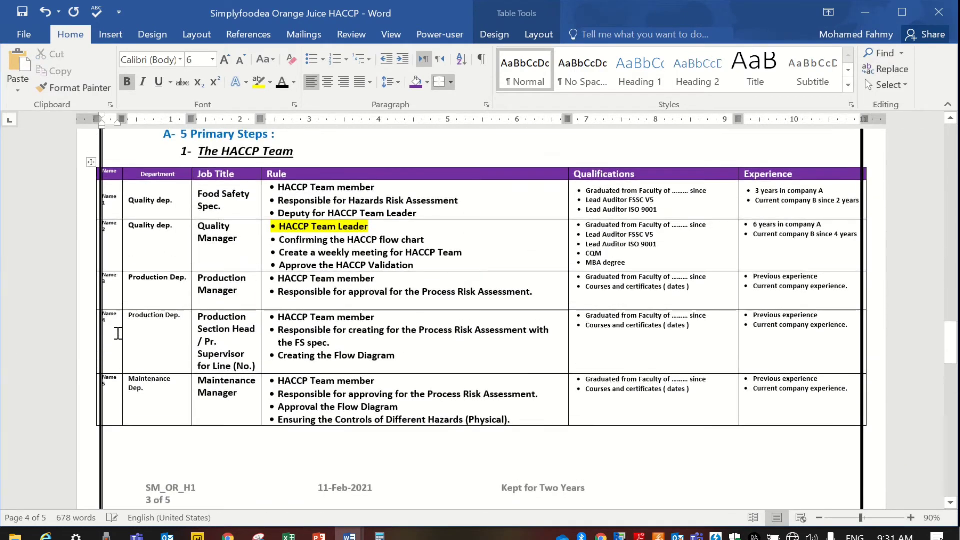
left_click(90, 291)
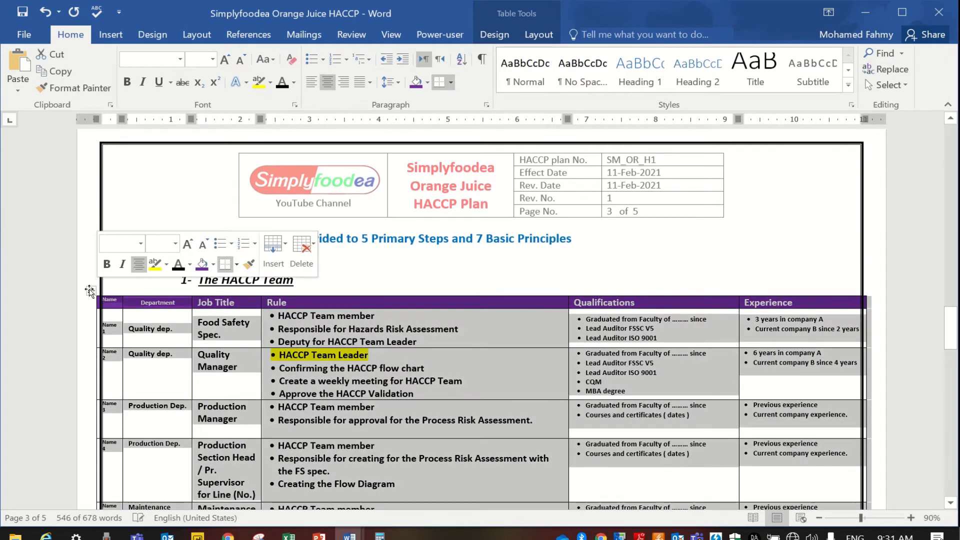
right_click(90, 291)
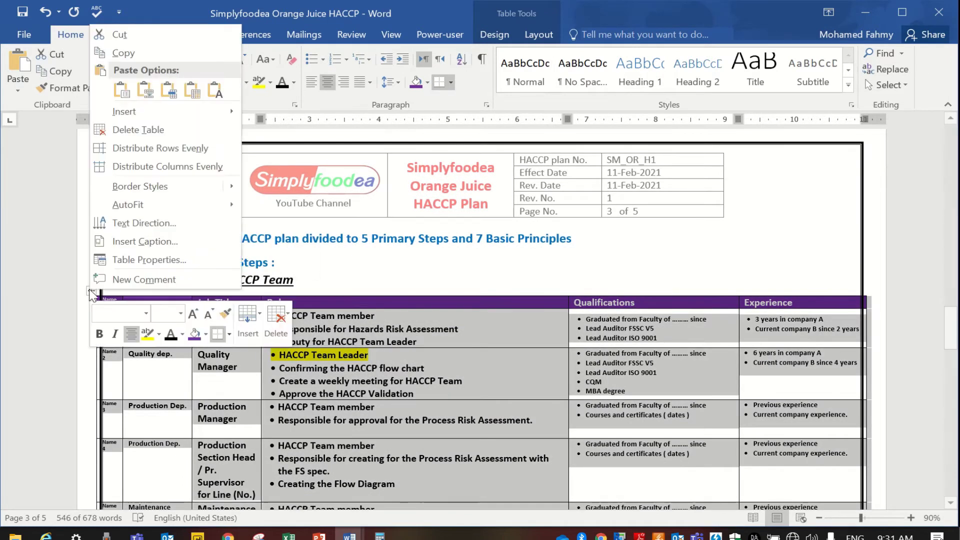
left_click(146, 254)
left_click(339, 111)
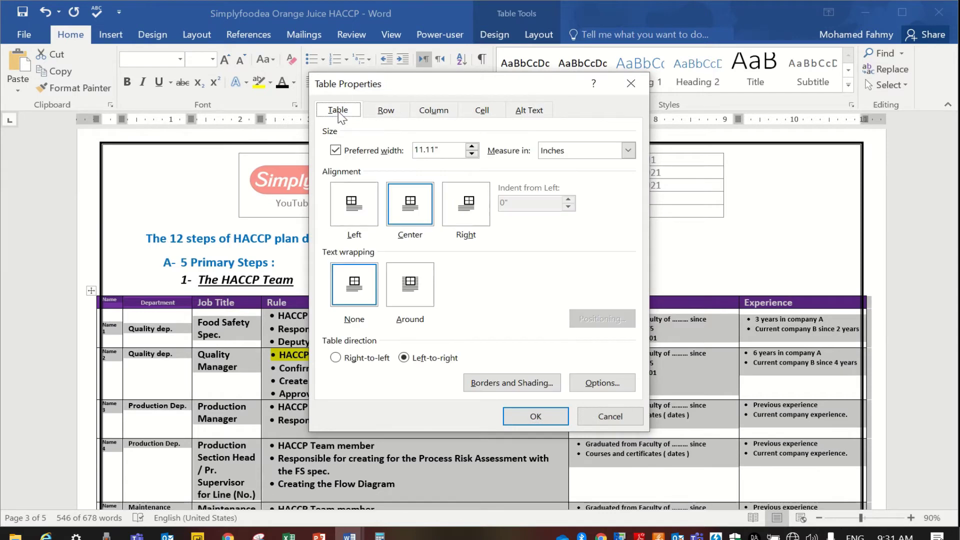
left_click(472, 154)
left_click(535, 416)
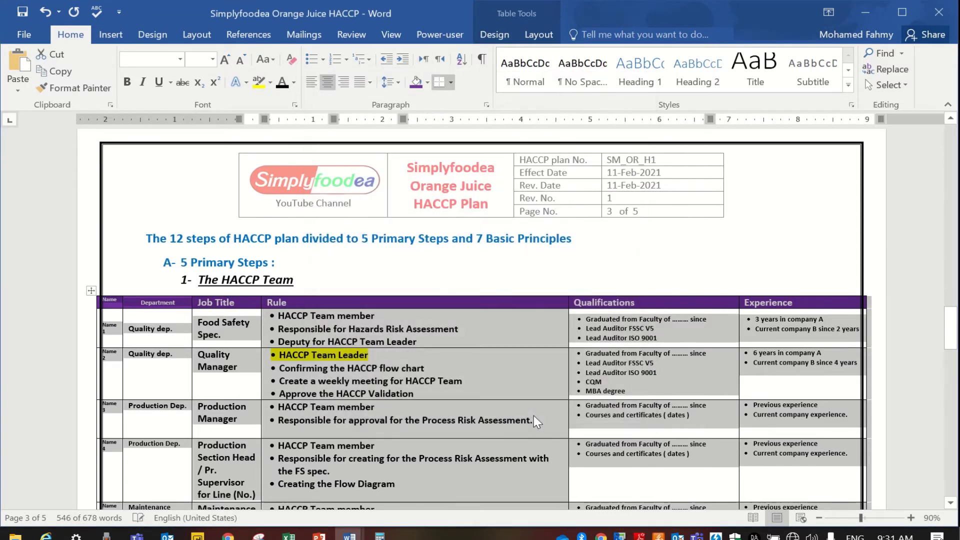
left_click(537, 384)
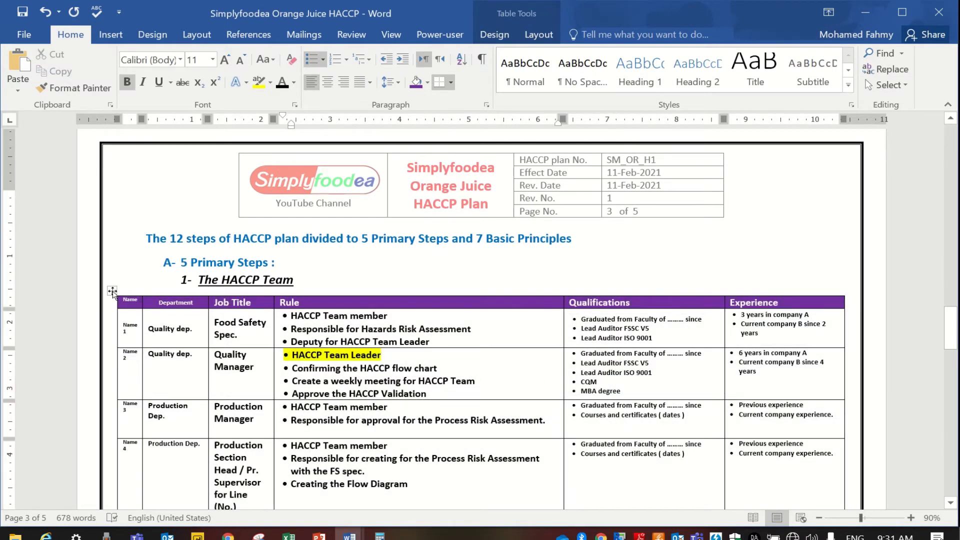
Select the HACCP Team table and bring up the Table Layout commands
left_click(112, 291)
mouse_move(529, 10)
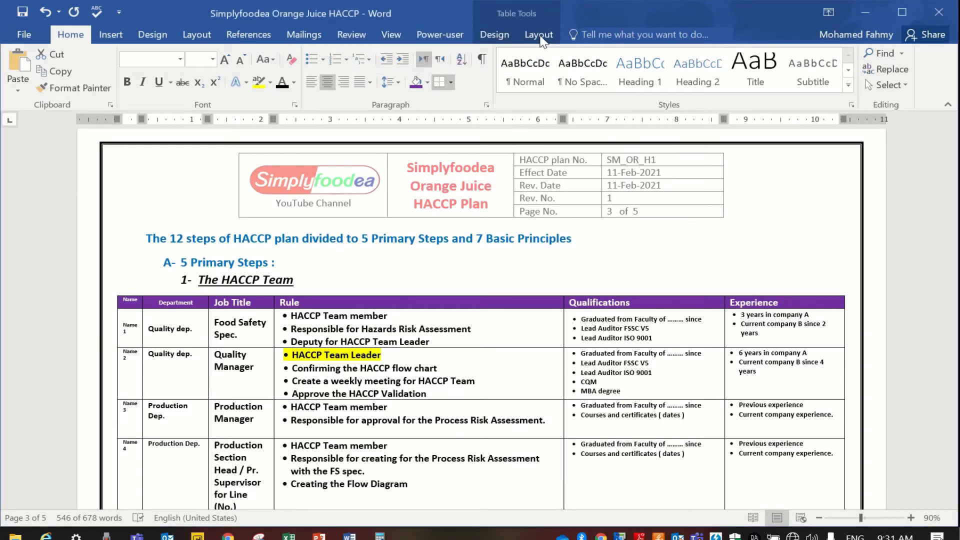
left_click(540, 35)
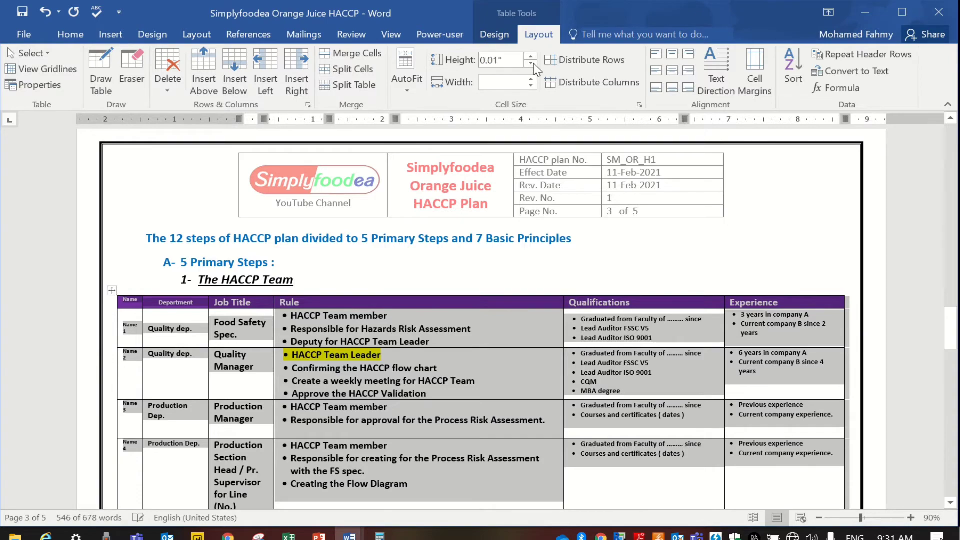
left_click(431, 381)
scroll(431, 381, "down", 6)
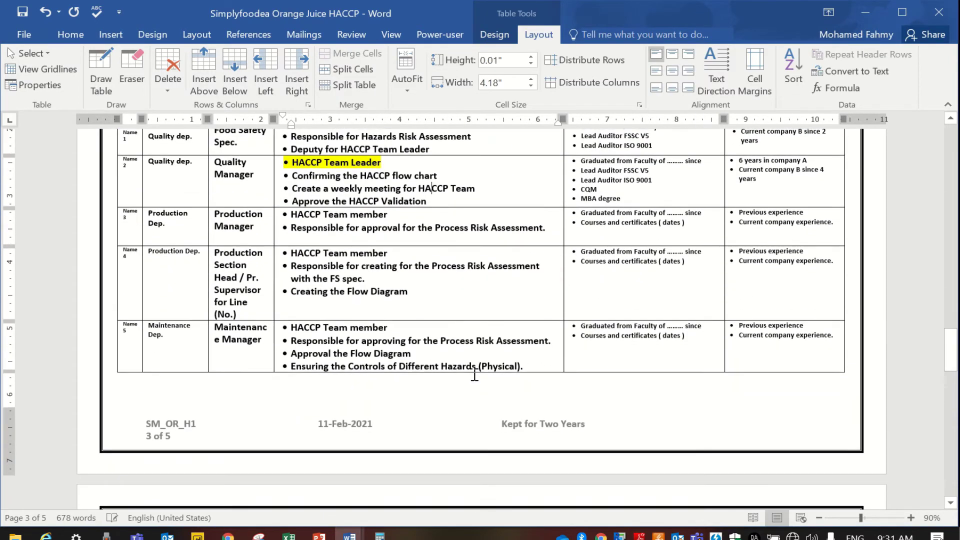
scroll(137, 269, "up", 5)
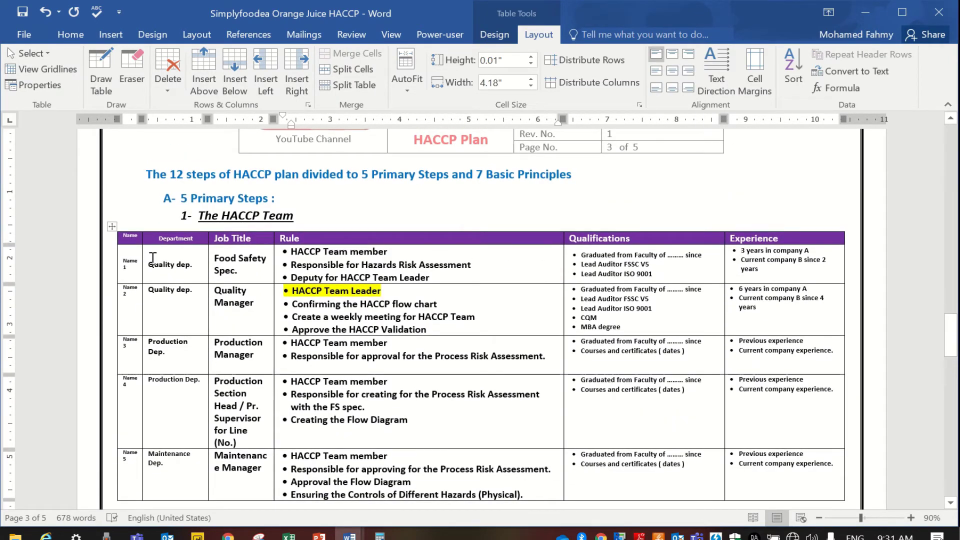
Apply Align Center Left to the Department column cells
mouse_move(173, 318)
left_mouse_down()
mouse_move(167, 500)
mouse_move(165, 396)
left_mouse_up()
left_click(165, 395)
left_click(178, 274)
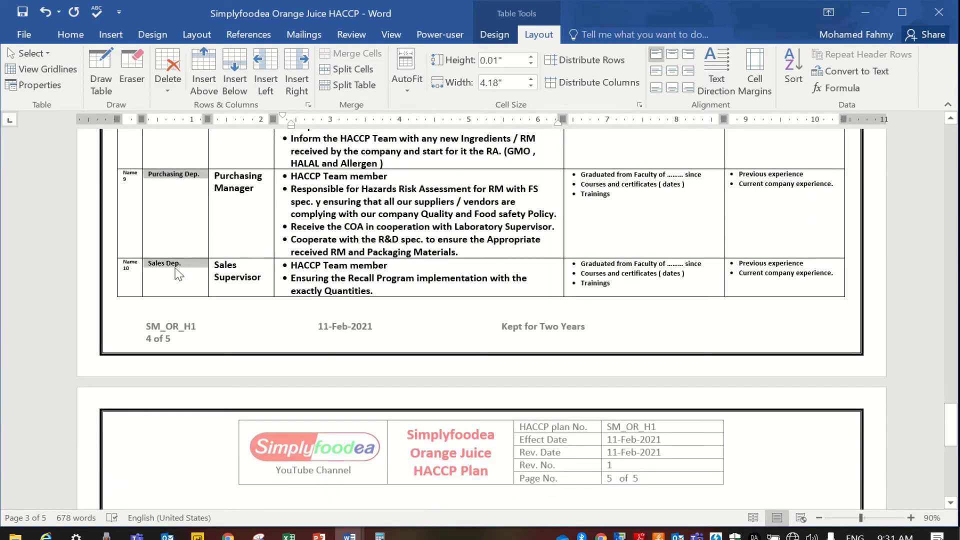
left_click(178, 285)
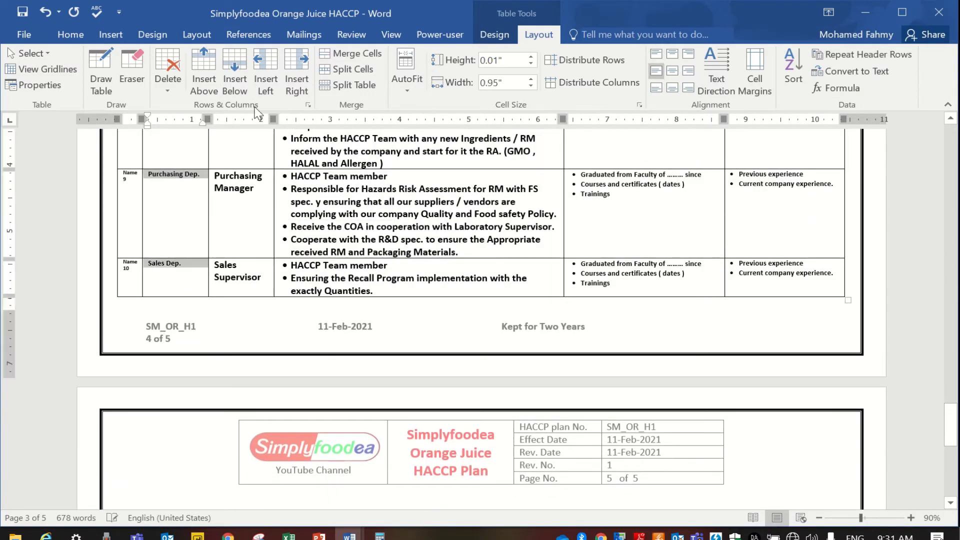
left_click(656, 72)
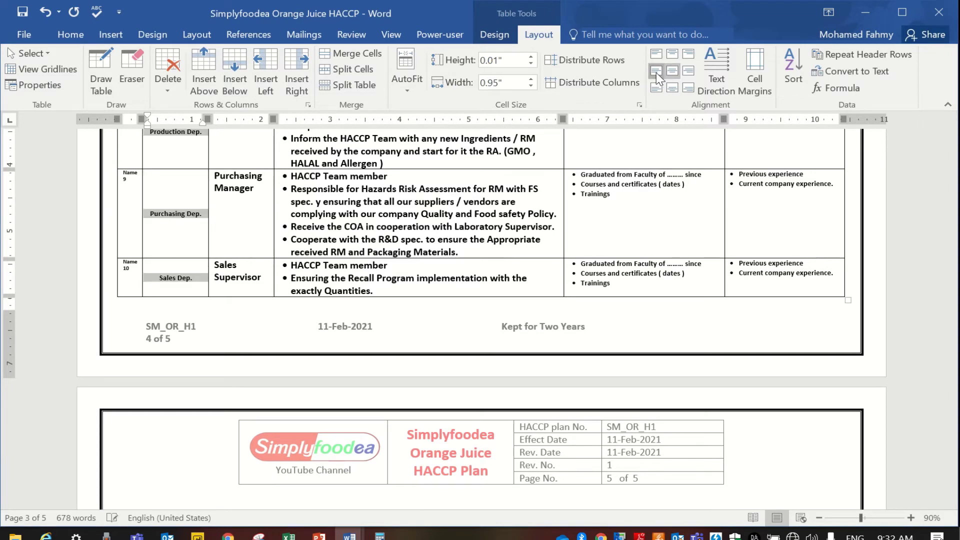
left_click(77, 35)
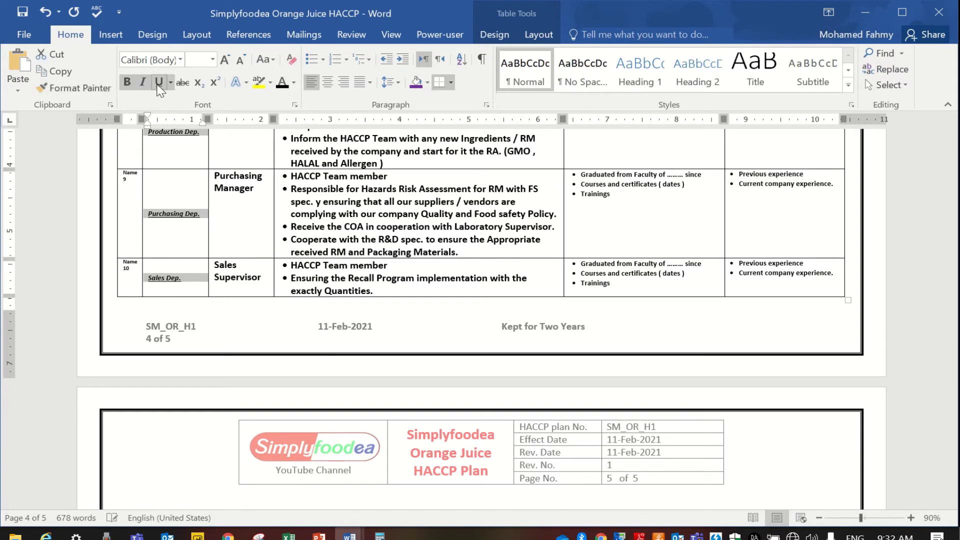
left_click(398, 226)
scroll(467, 280, "up", 3)
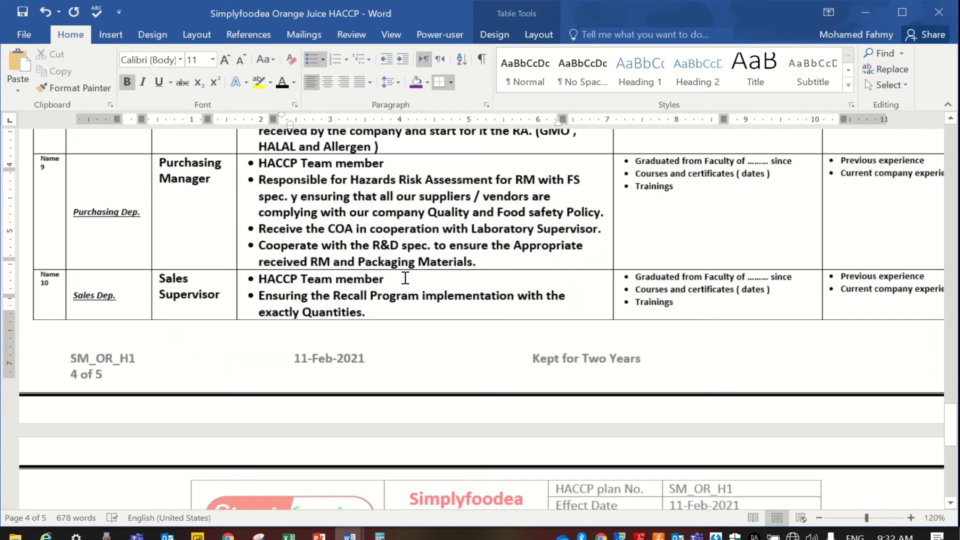
scroll(409, 269, "down", 2)
scroll(409, 269, "up", 10)
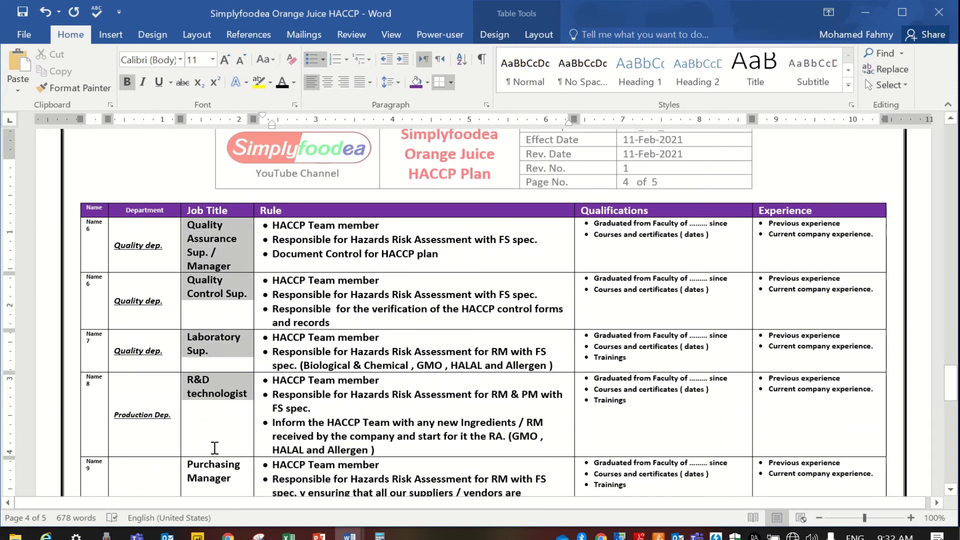
scroll(214, 450, "down", 15)
scroll(186, 382, "down", 8)
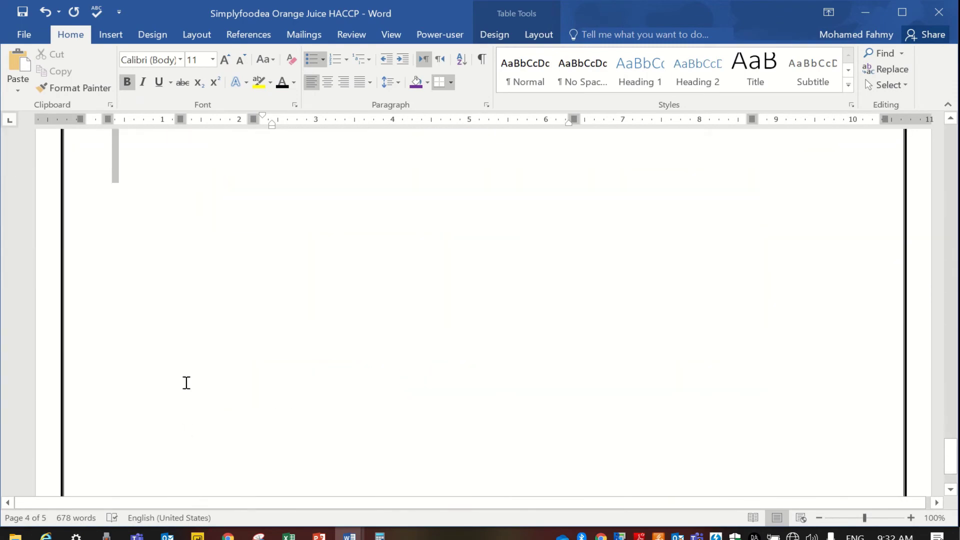
left_click(192, 350)
scroll(210, 307, "up", 20)
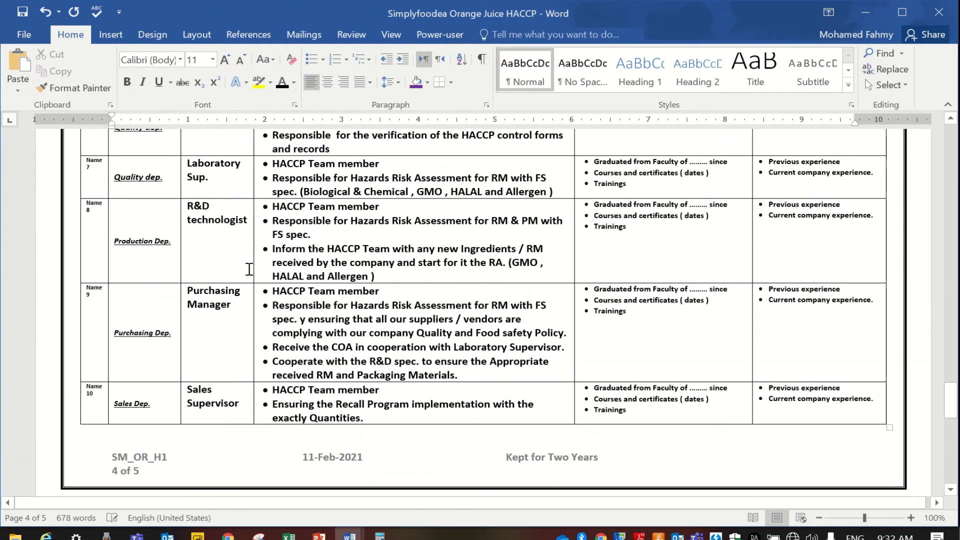
scroll(248, 268, "up", 15)
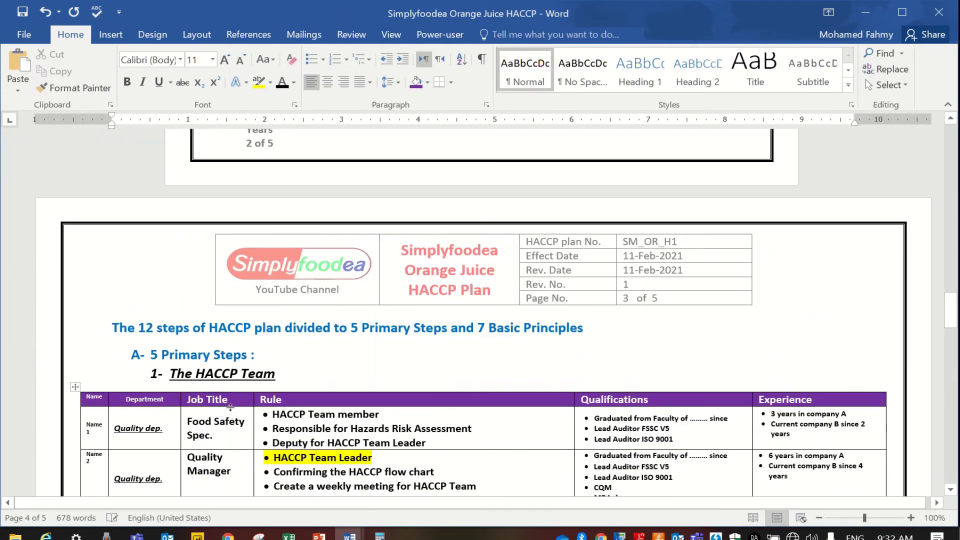
Decrease the Job Title column's font size twice, from 11 to 9 pt
left_click(221, 398)
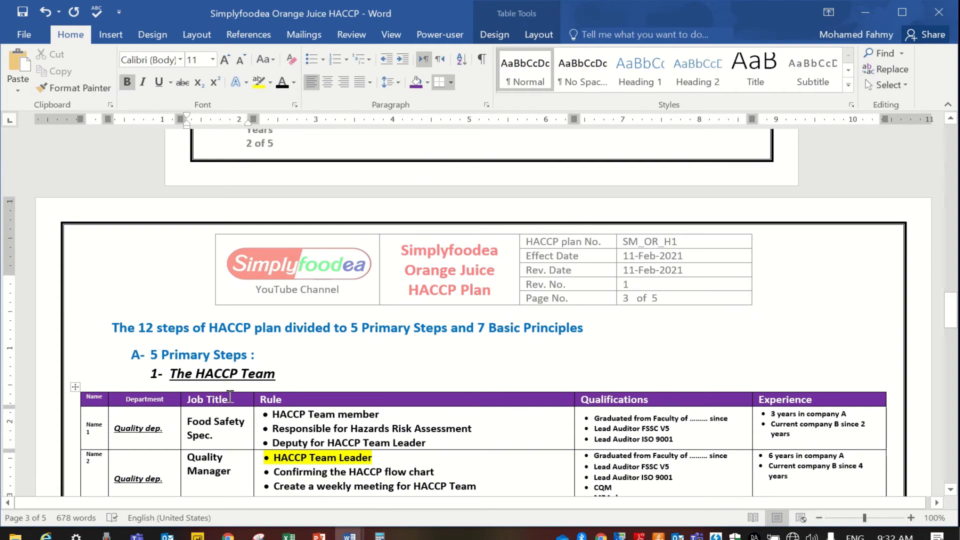
scroll(230, 397, "up", 3)
left_click(224, 388)
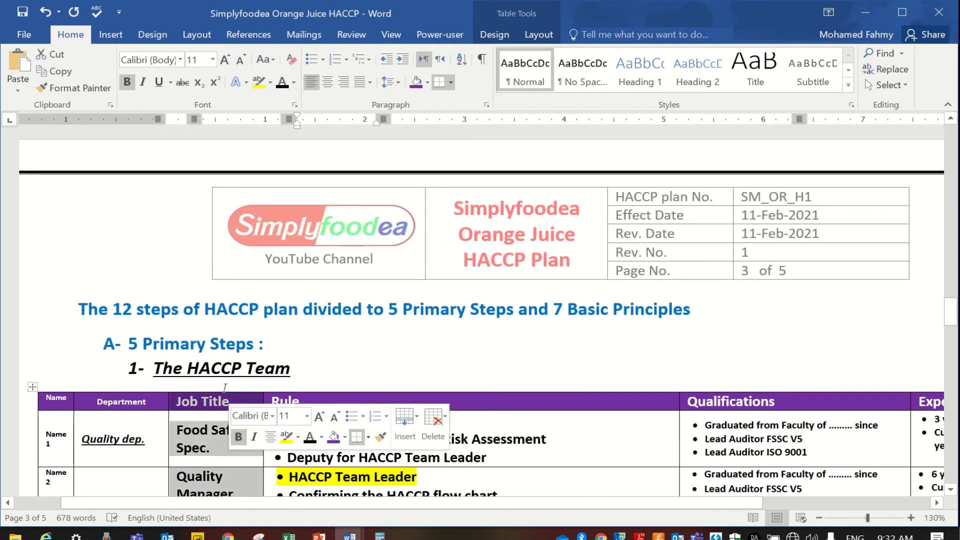
scroll(228, 387, "up", 11)
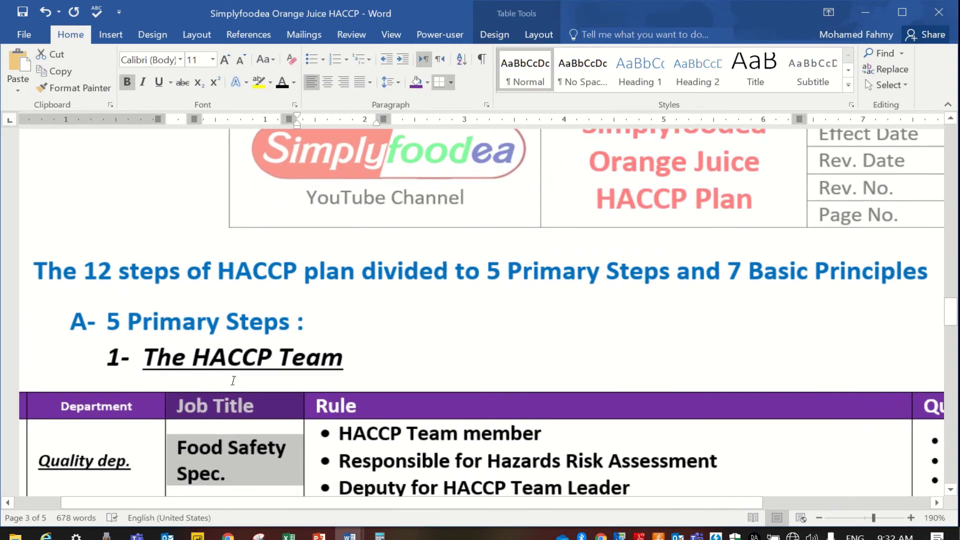
scroll(233, 381, "up", 15)
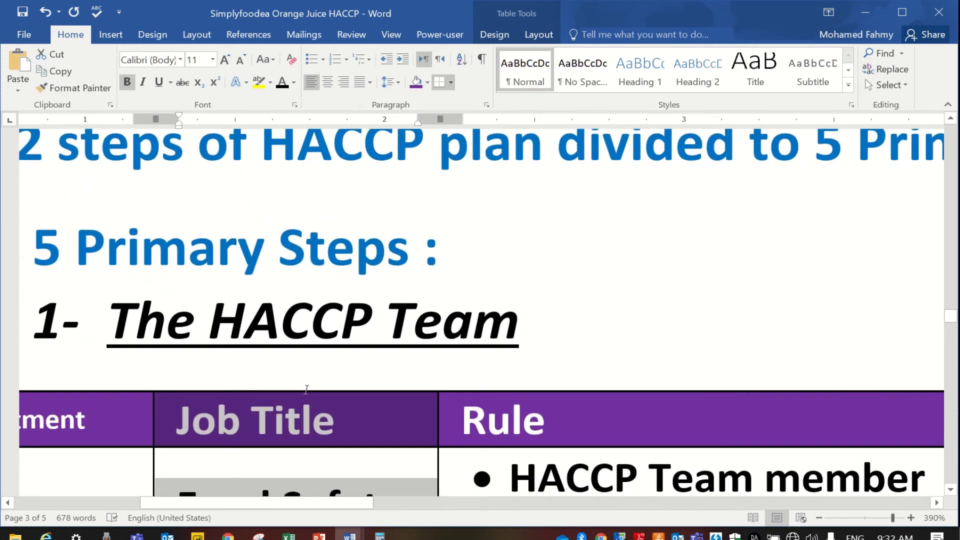
scroll(361, 404, "down", 17)
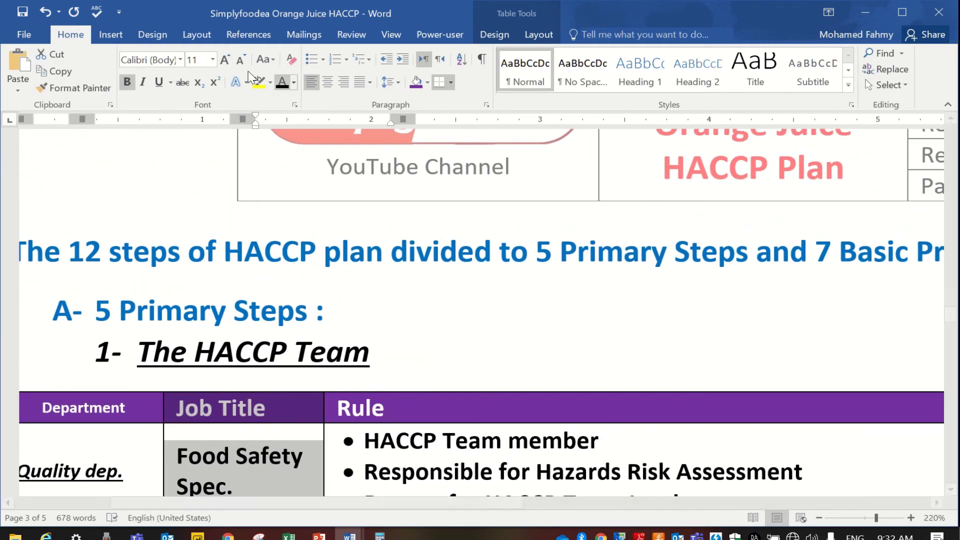
left_click(244, 56)
left_click(244, 56)
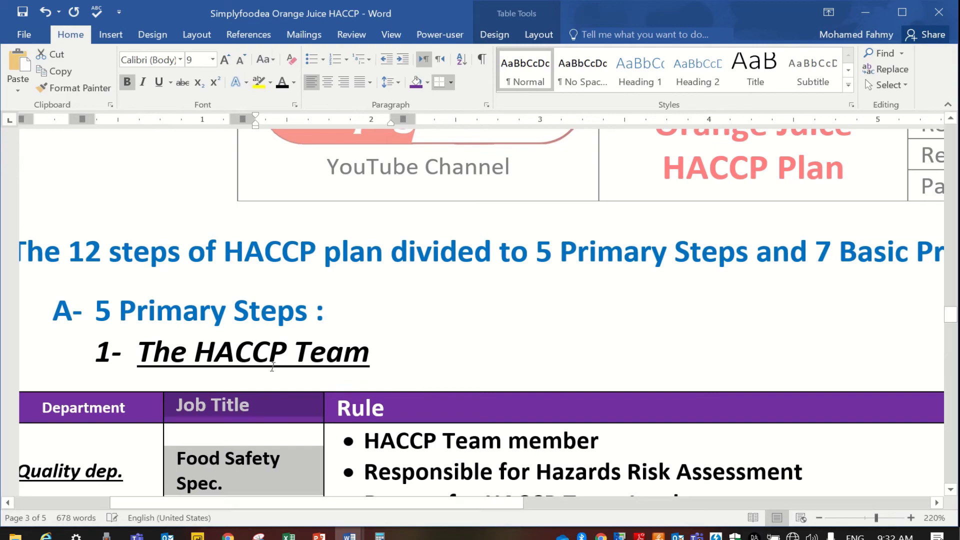
left_click(250, 483)
scroll(331, 432, "down", 11)
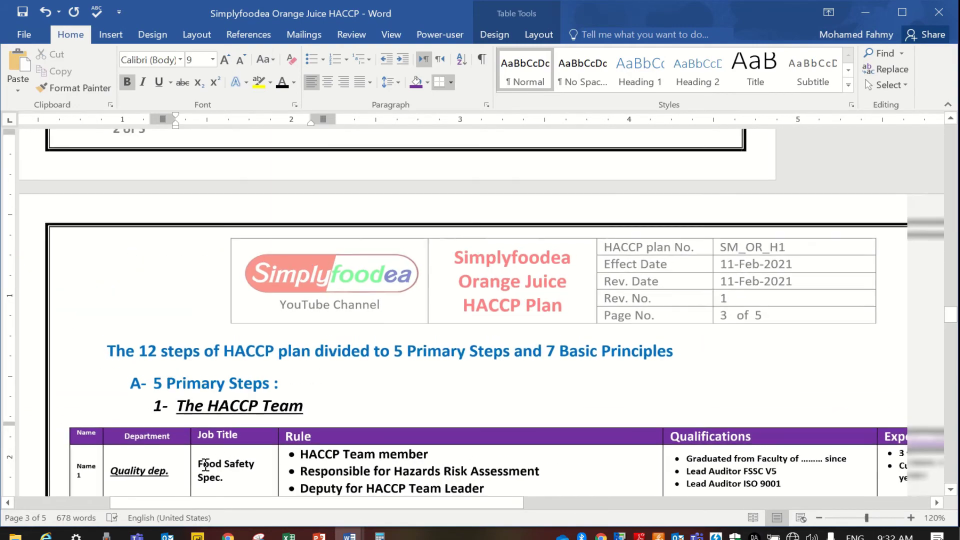
scroll(289, 447, "down", 1)
scroll(300, 442, "down", 2)
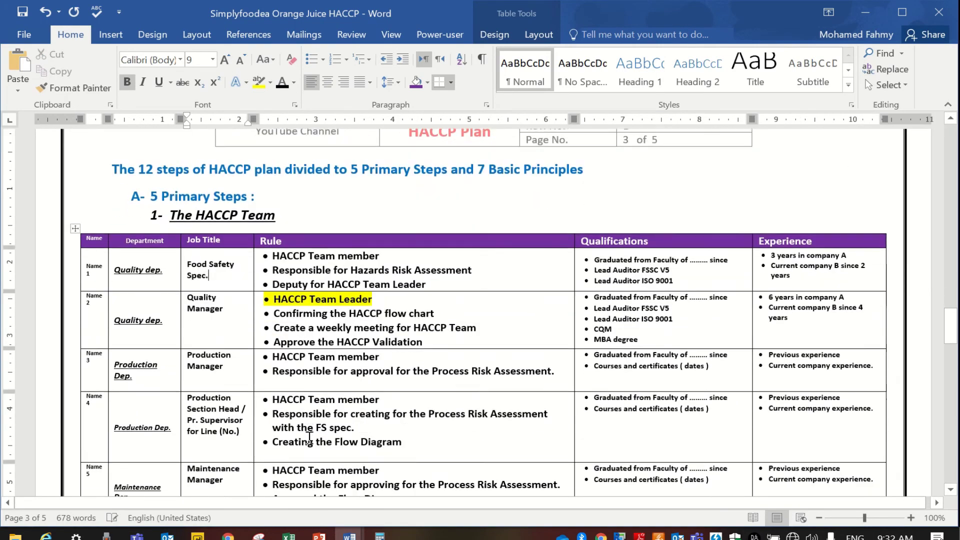